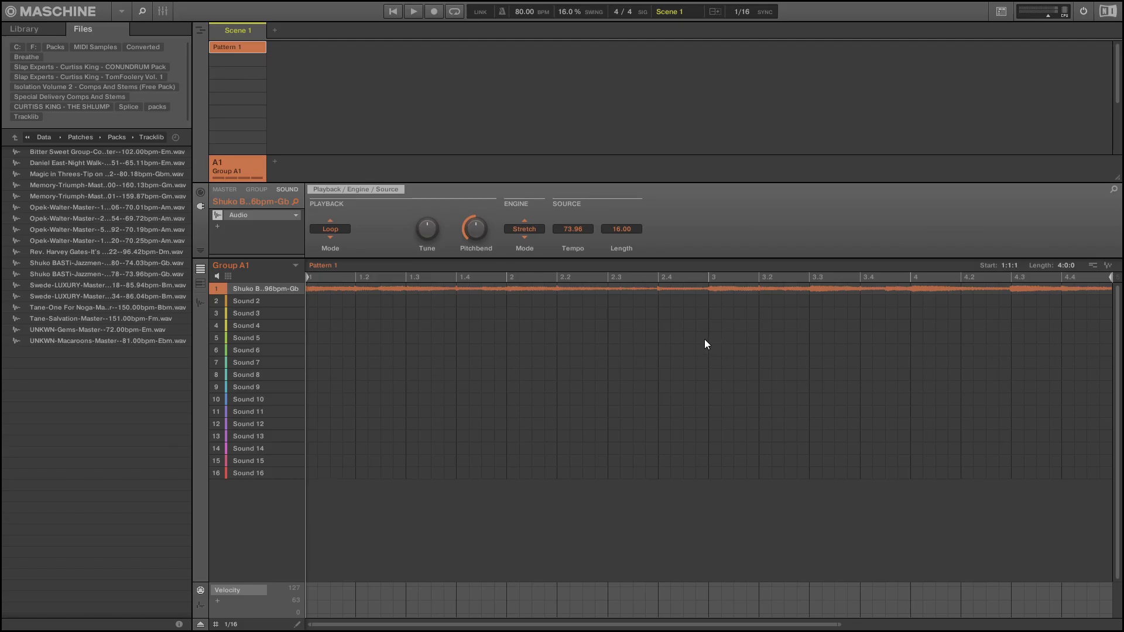
Play the looped sample in Group A1, add Group B1 and play the Drums[70] AprilShowers 2 loop.
key(space)
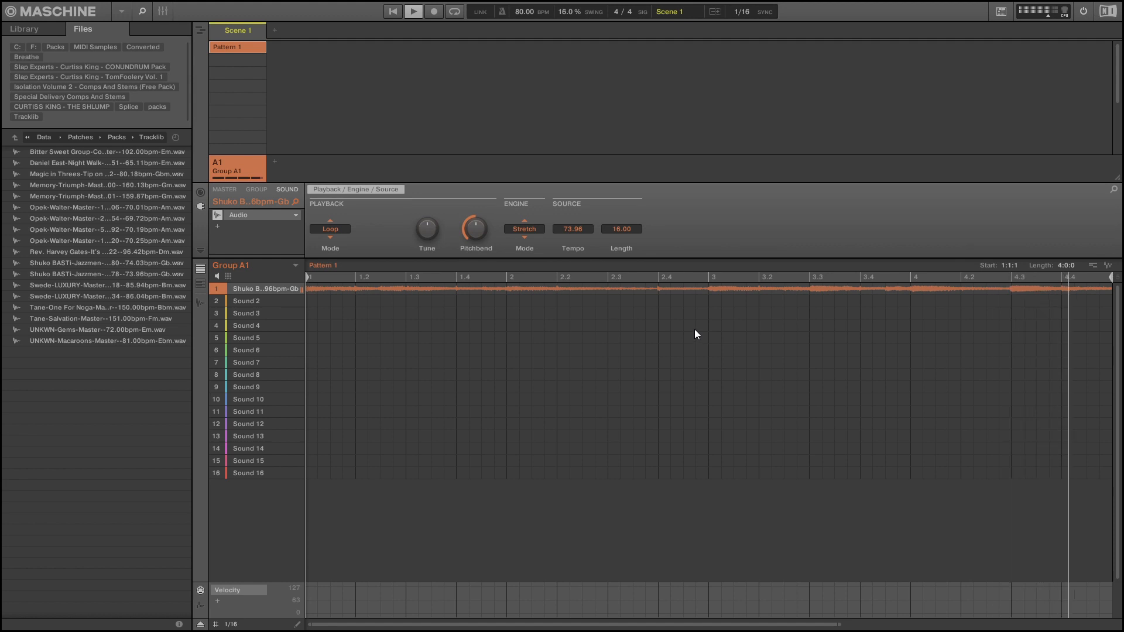
key(space)
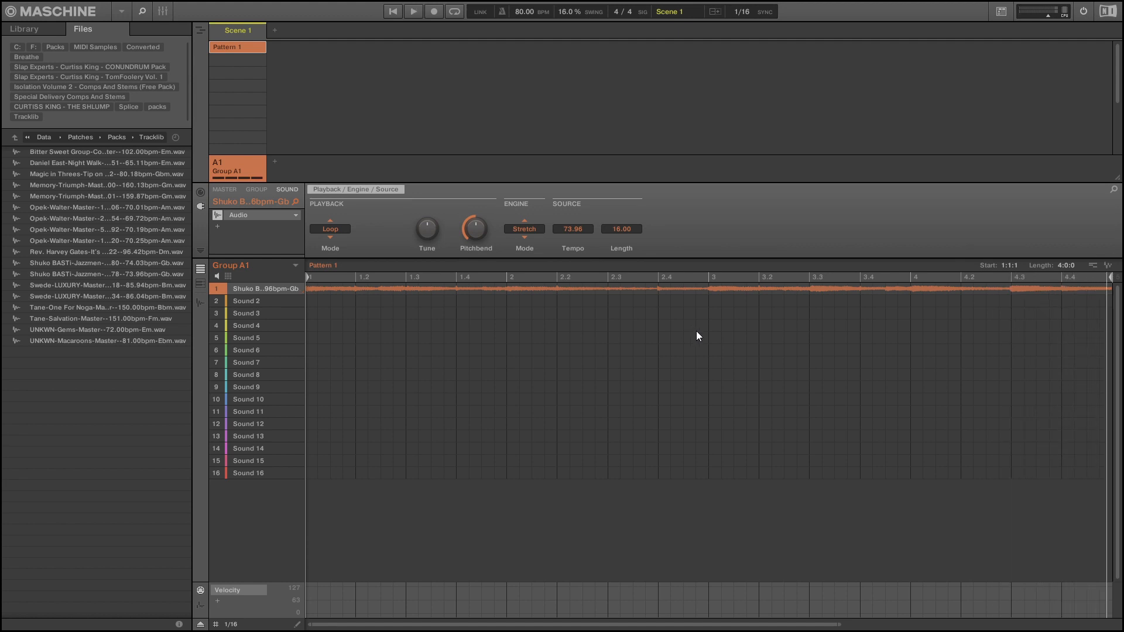
key(ctrl+g)
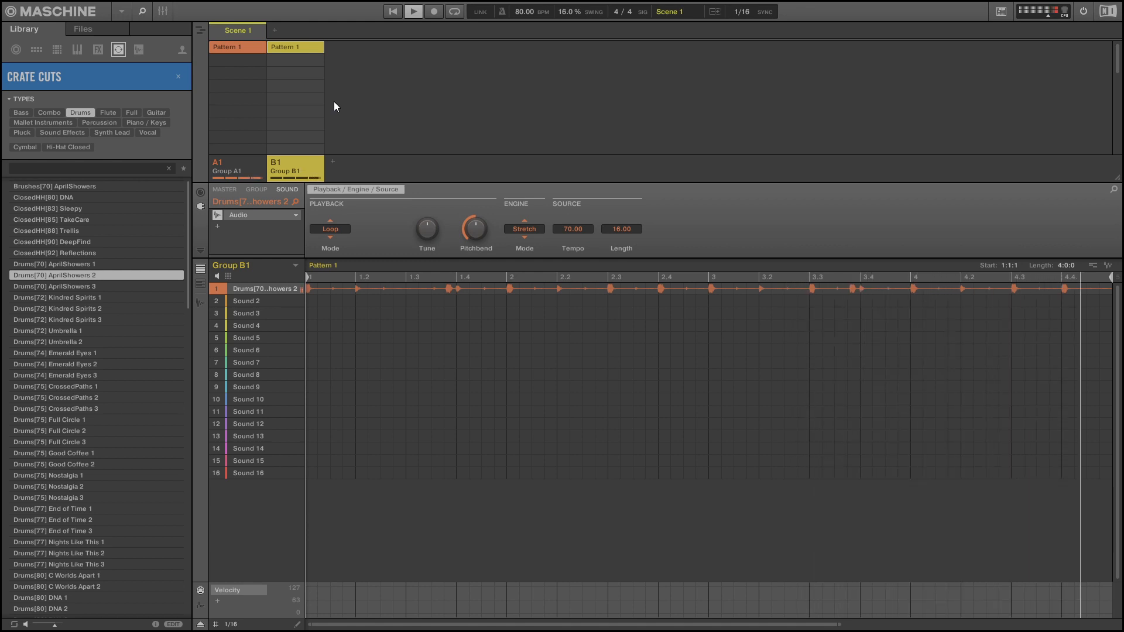
key(space)
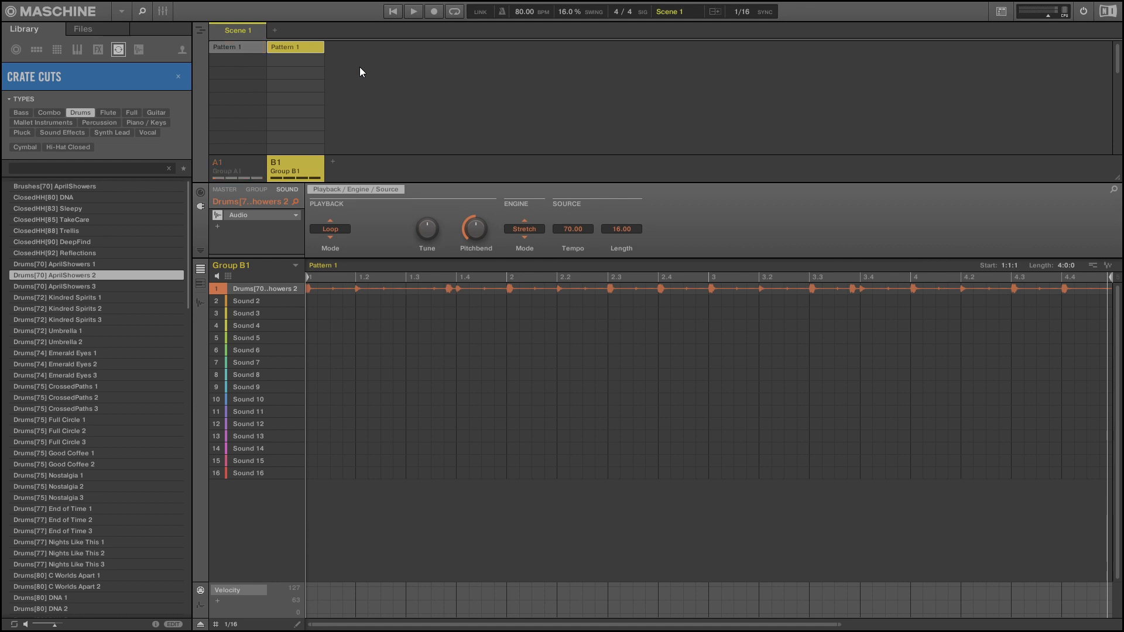
Resample 4 bars of the drum loop in Sync mode and apply 4 TH grid slices across Group B1's sounds.
key(F9)
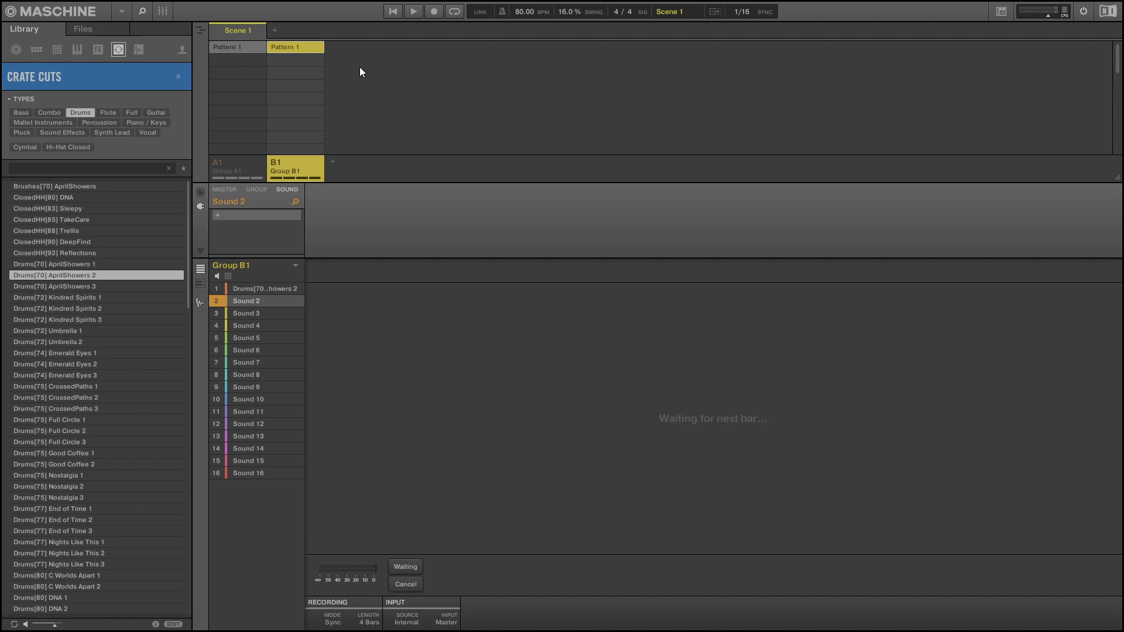
key(space)
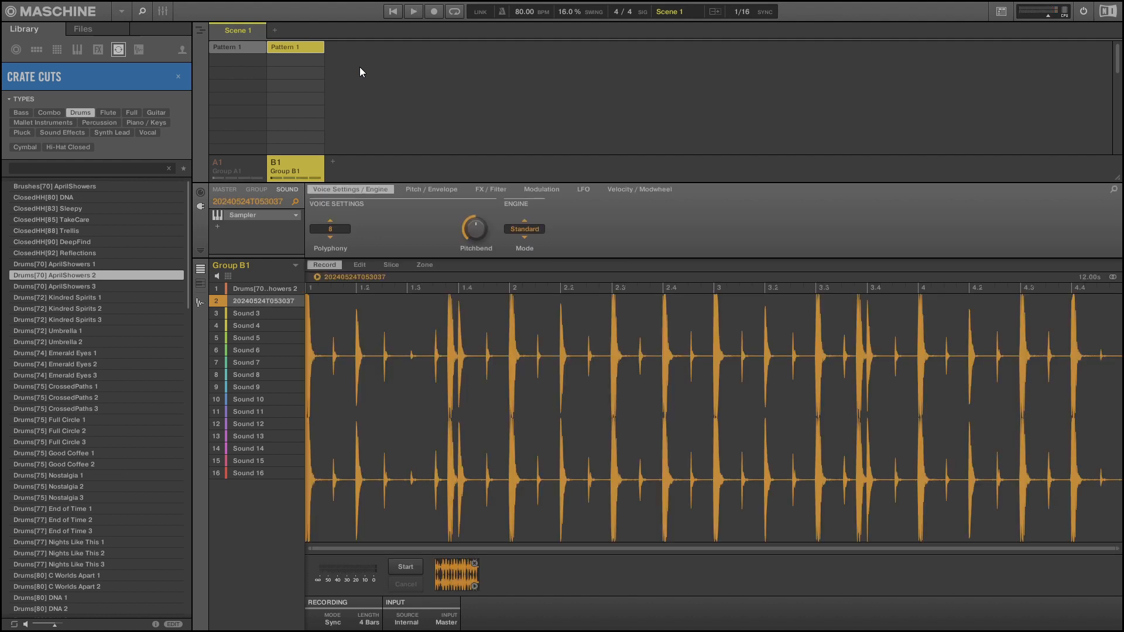
key(F11)
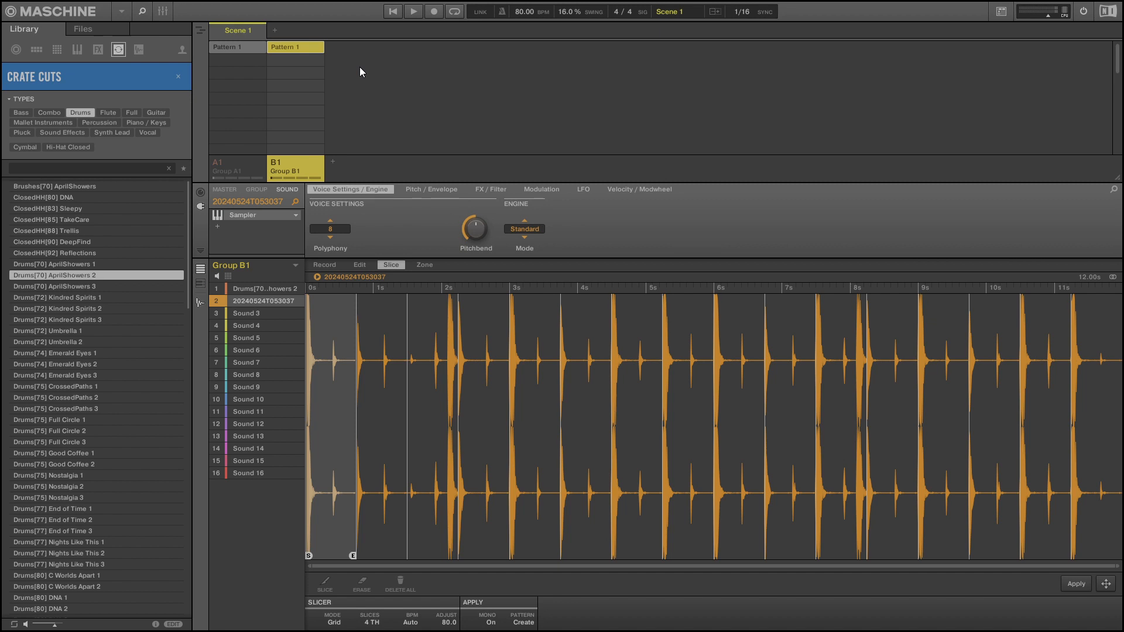
key(Return)
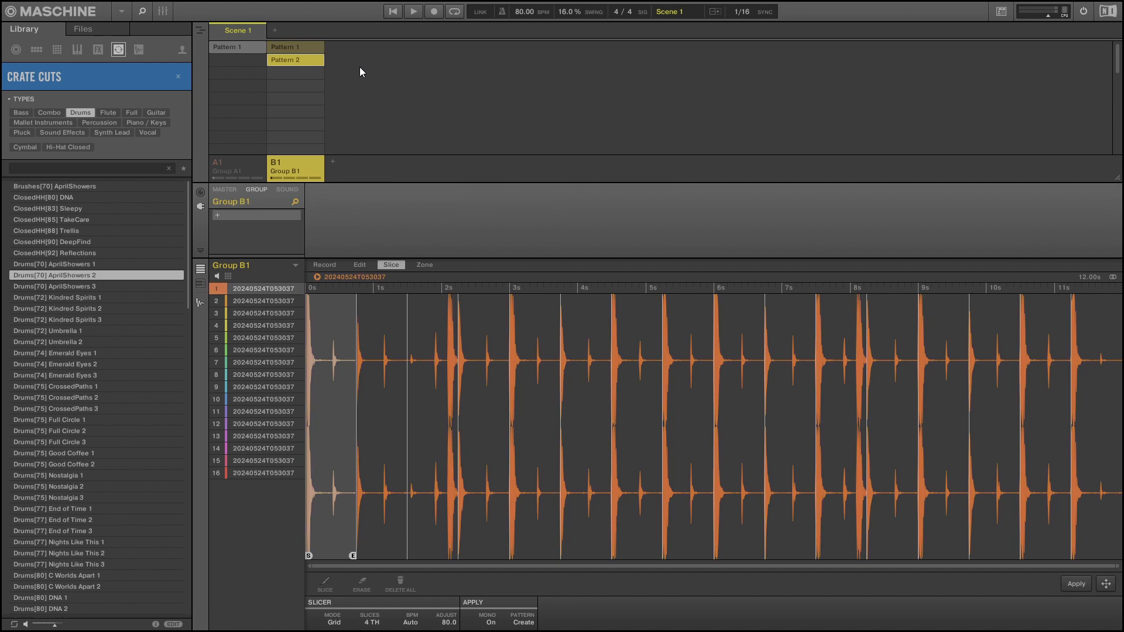
Audition the drum slices one after another from Sound 1 to Sound 16, and replay the first four.
key(z)
key(s)
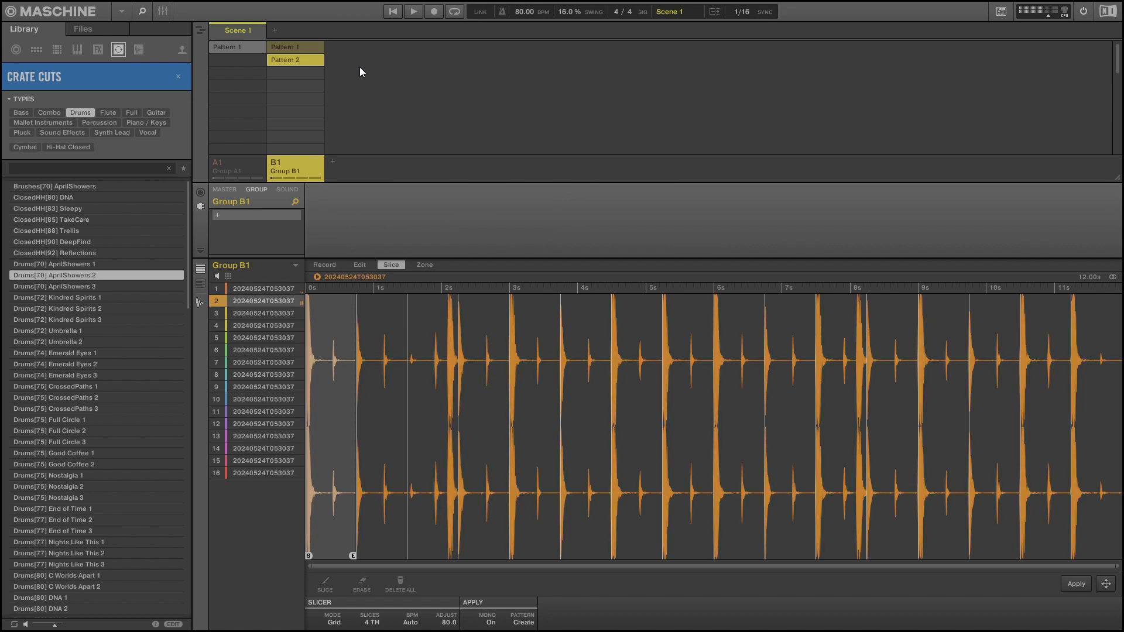
key(x)
key(d)
key(c)
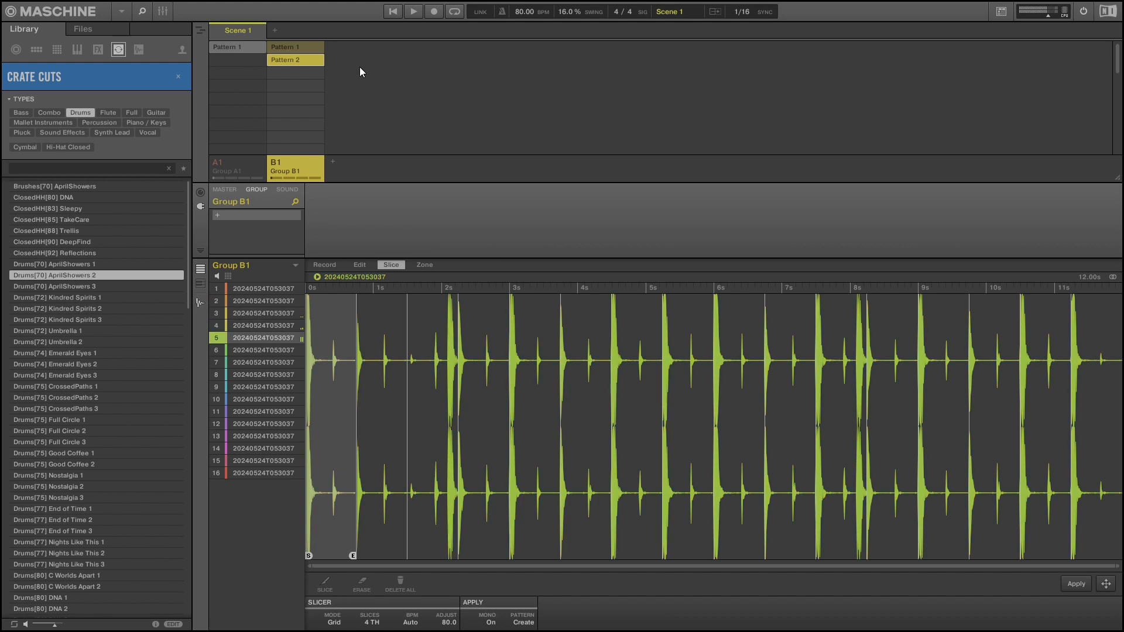
key(v)
key(g)
key(b)
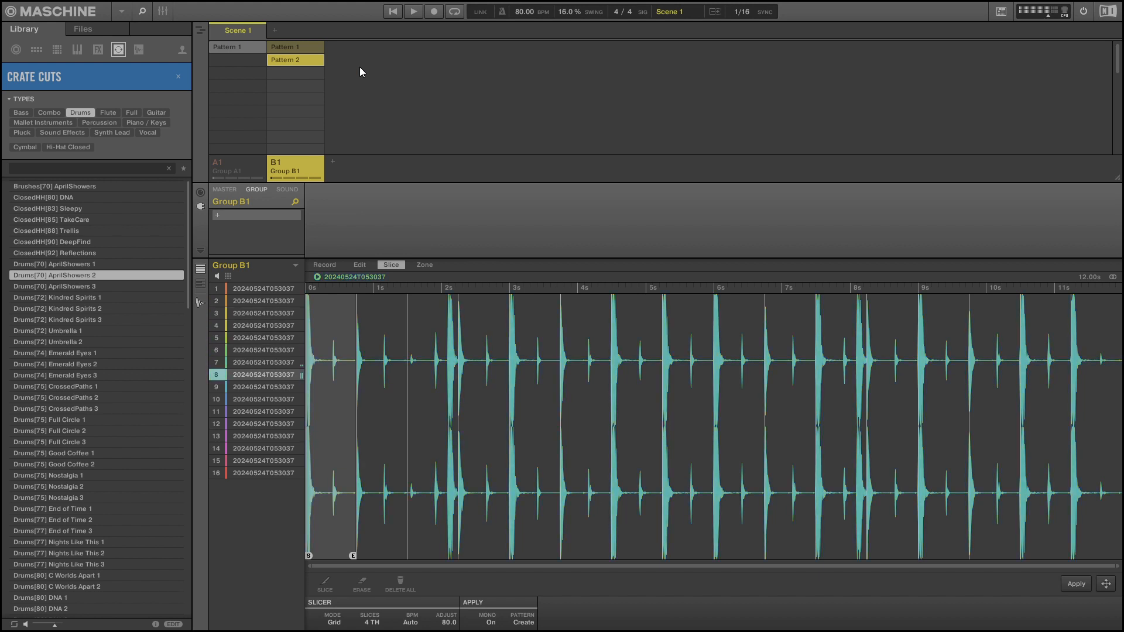
key(h)
key(n)
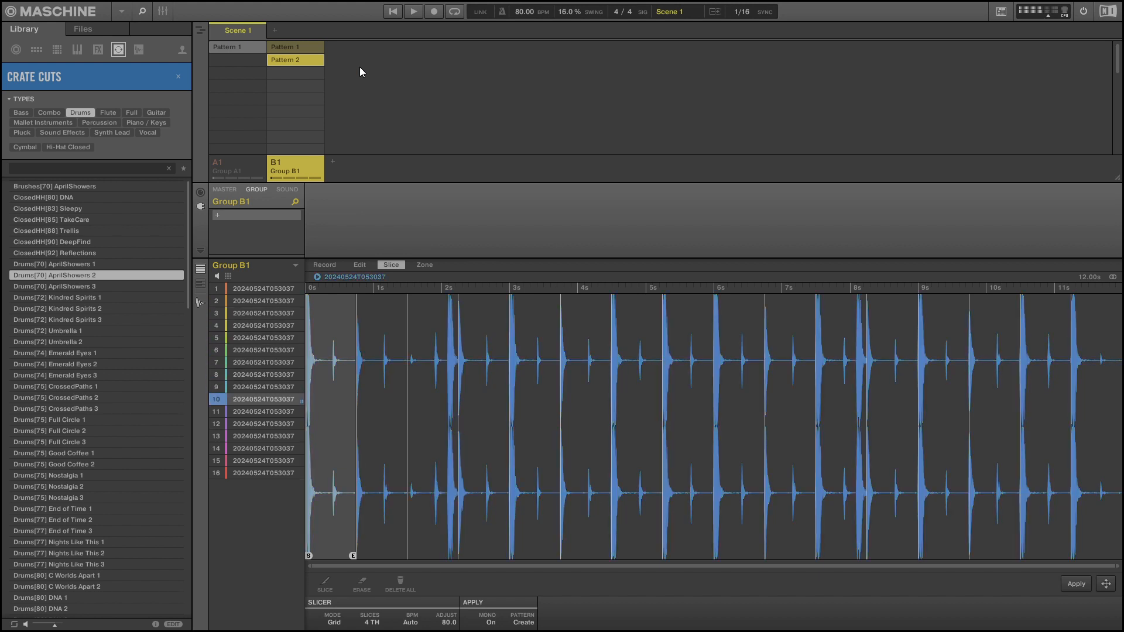
key(j)
key(m)
key(k)
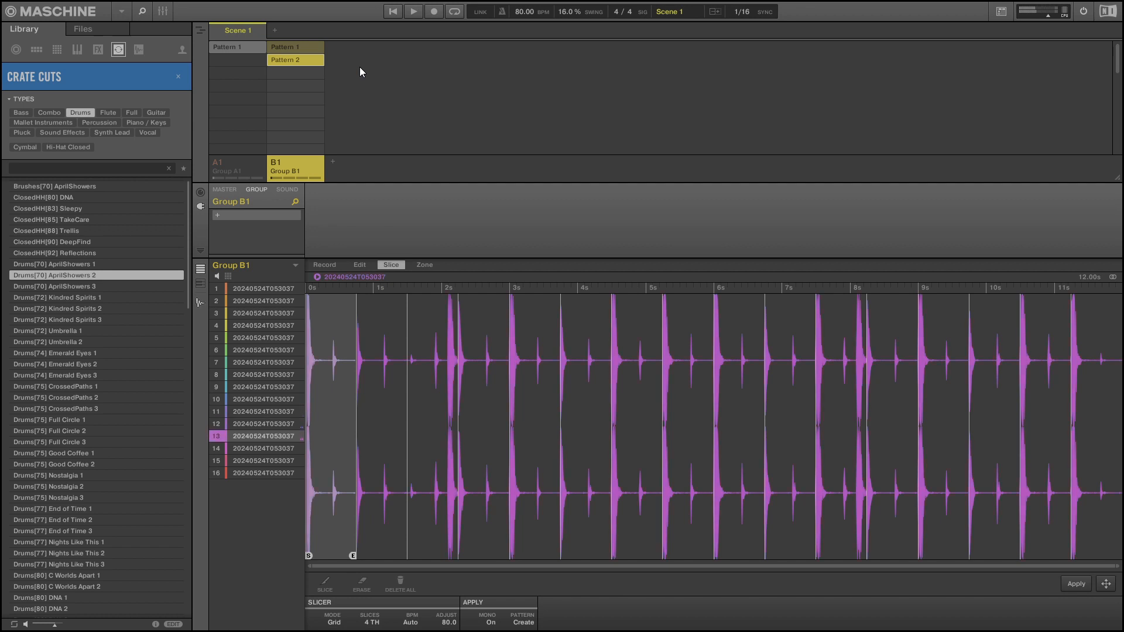
key(comma)
key(period)
key(semicolon)
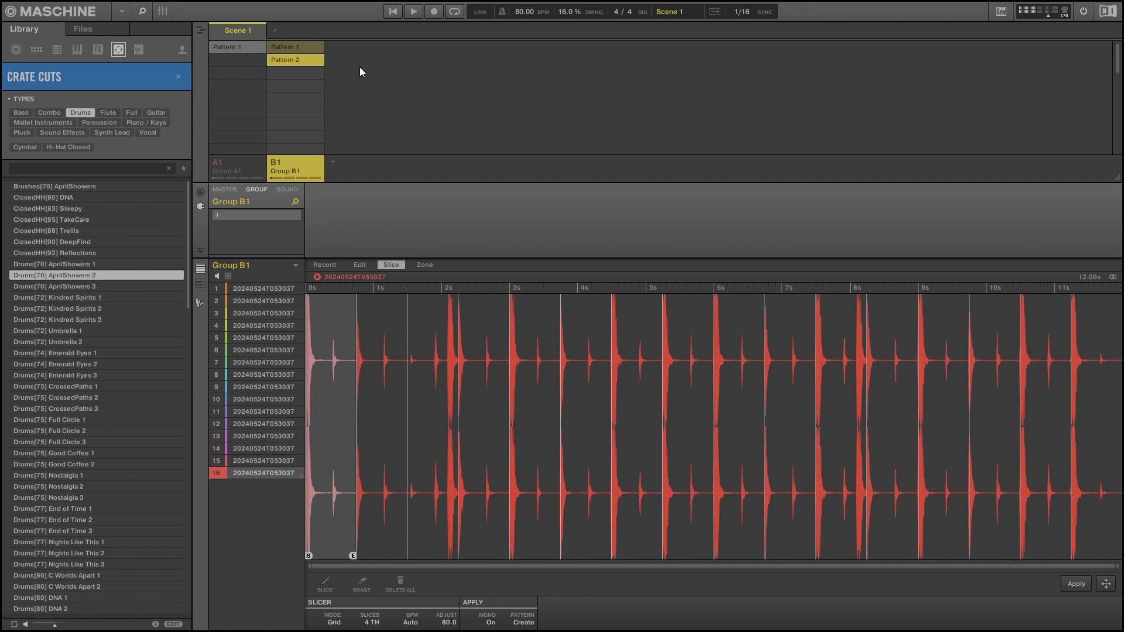
key(z)
key(s)
key(x)
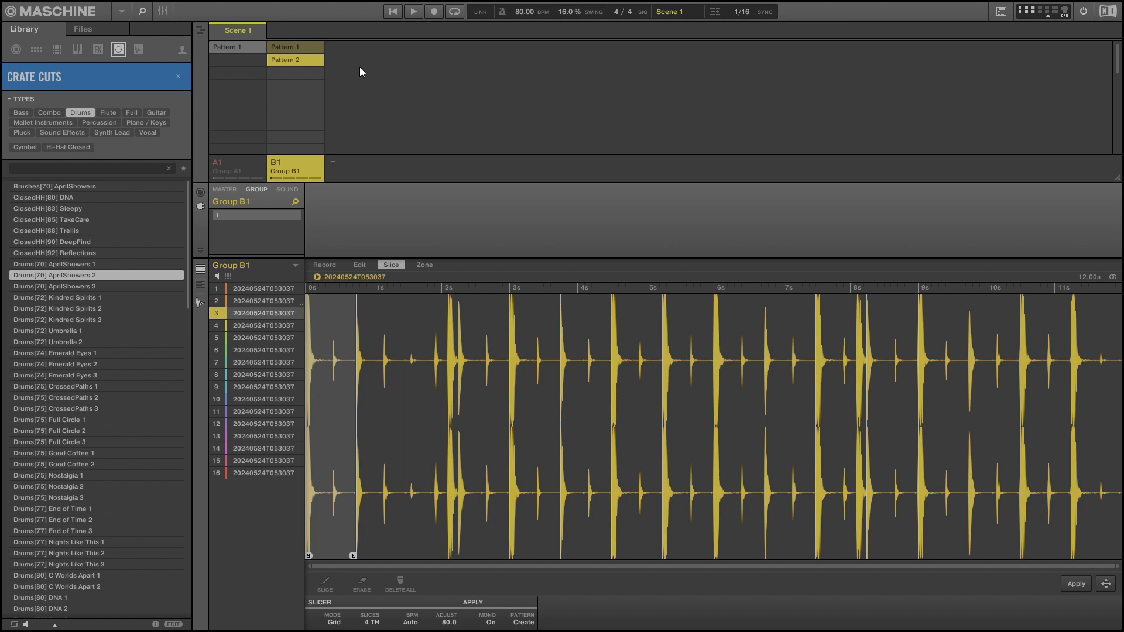
key(d)
Create a new empty pattern in Group B1 and place slice 1 on beats 1 and 3 and slice 2 on beats 2 and 4.
click(200, 302)
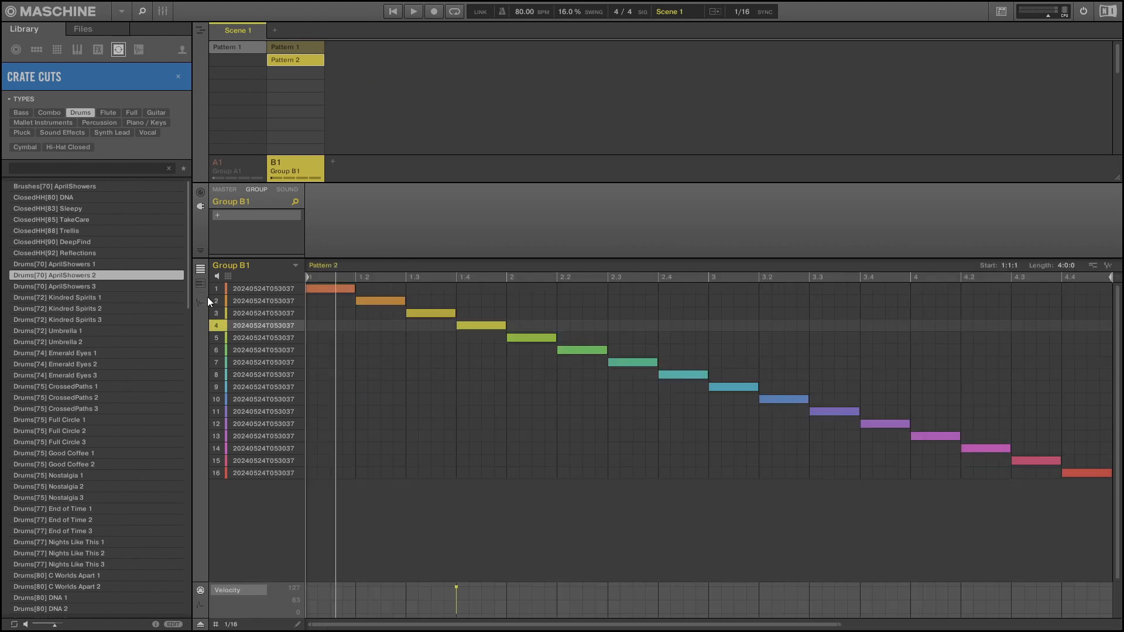
key(ctrl+shift+p)
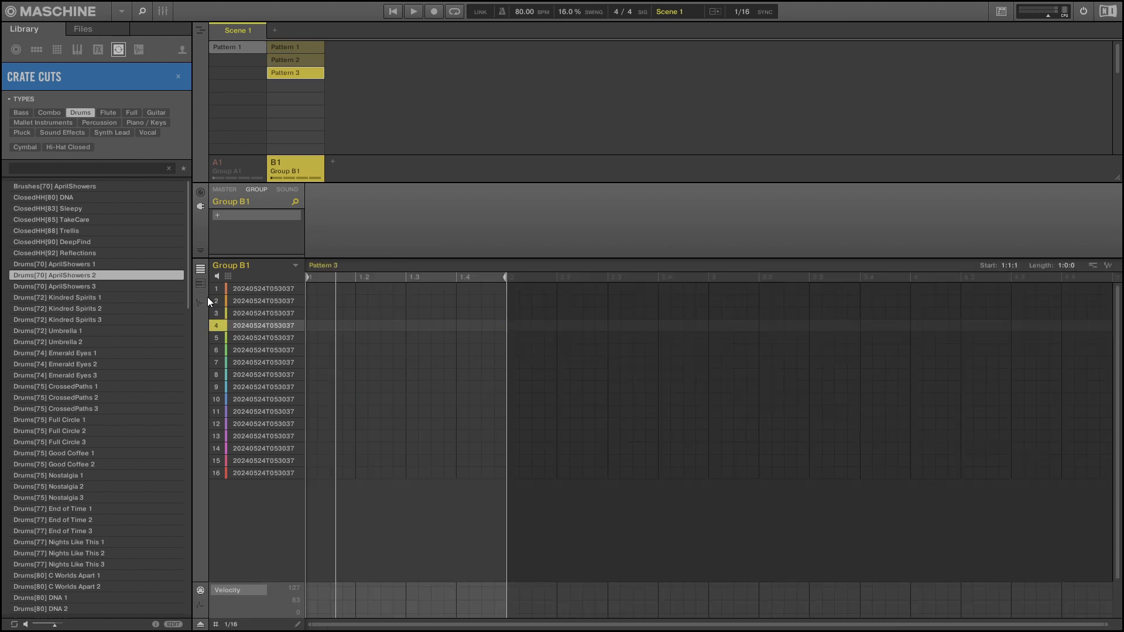
double_click(315, 287)
click(359, 301)
double_click(359, 301)
double_click(414, 290)
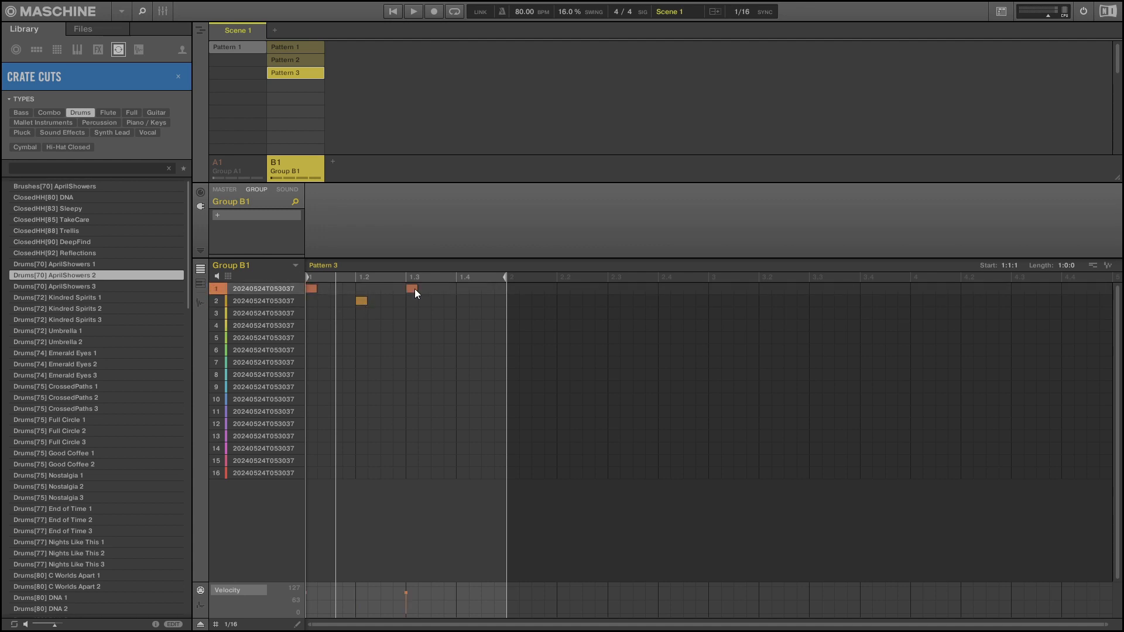
click(463, 299)
double_click(464, 299)
Try the beat 1.2 note on slice 1 while Pattern 3 plays, and move it back to slice 2.
key(space)
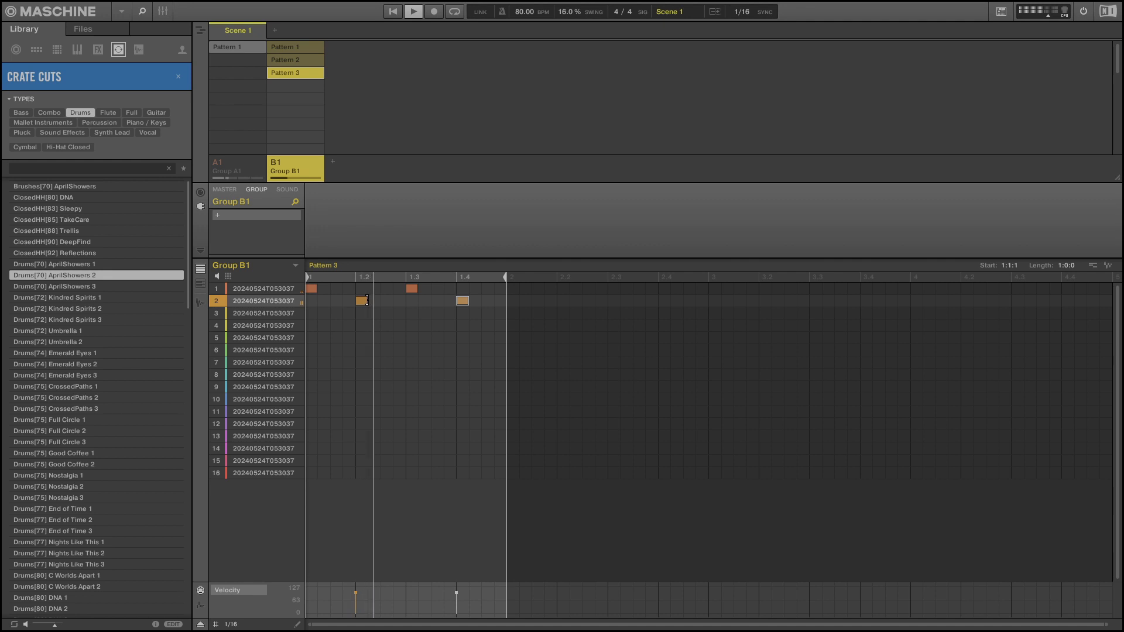
click(364, 301)
drag(364, 299, 364, 287)
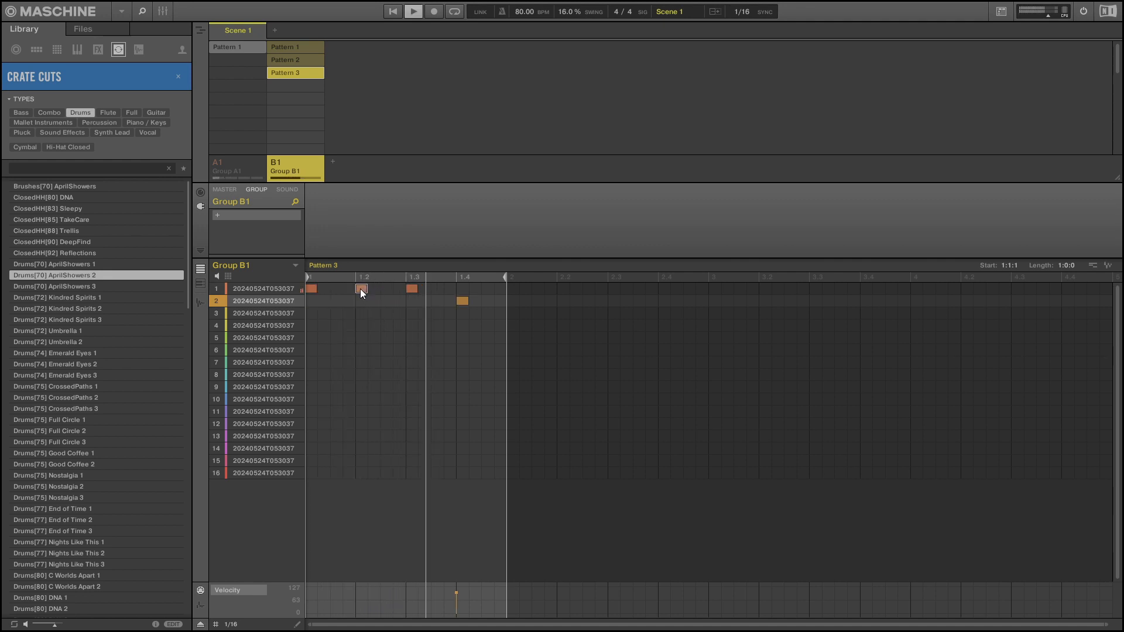
drag(359, 288, 363, 301)
key(space)
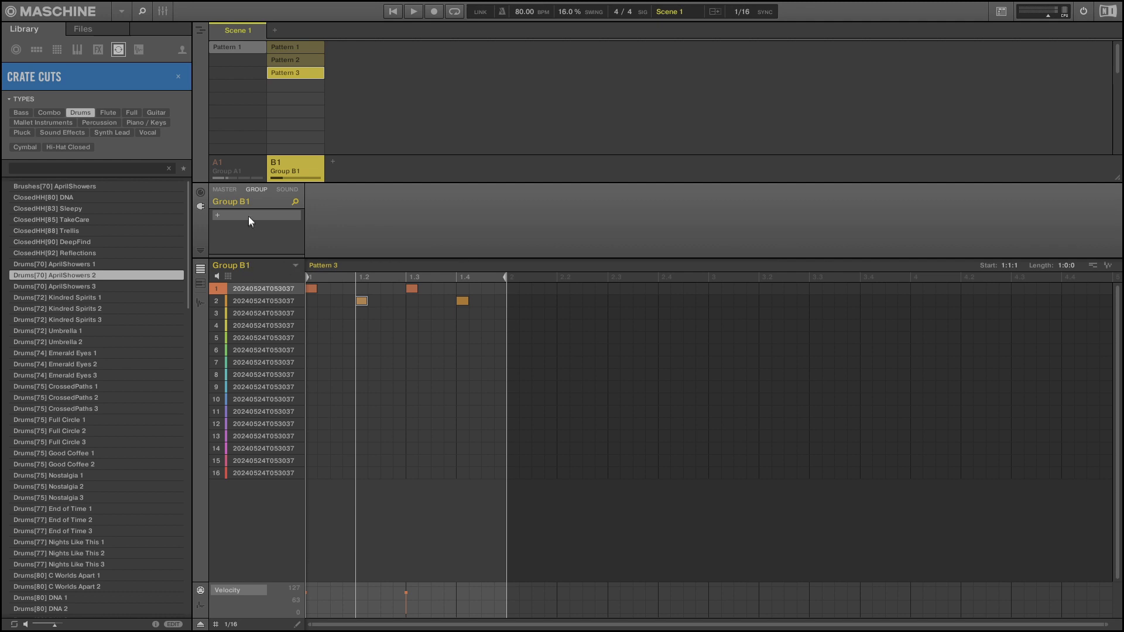
Add a third group and place Kick Dazd 2 notes at 1.2 and 2.2, each stretched to about three sixteenths.
click(332, 161)
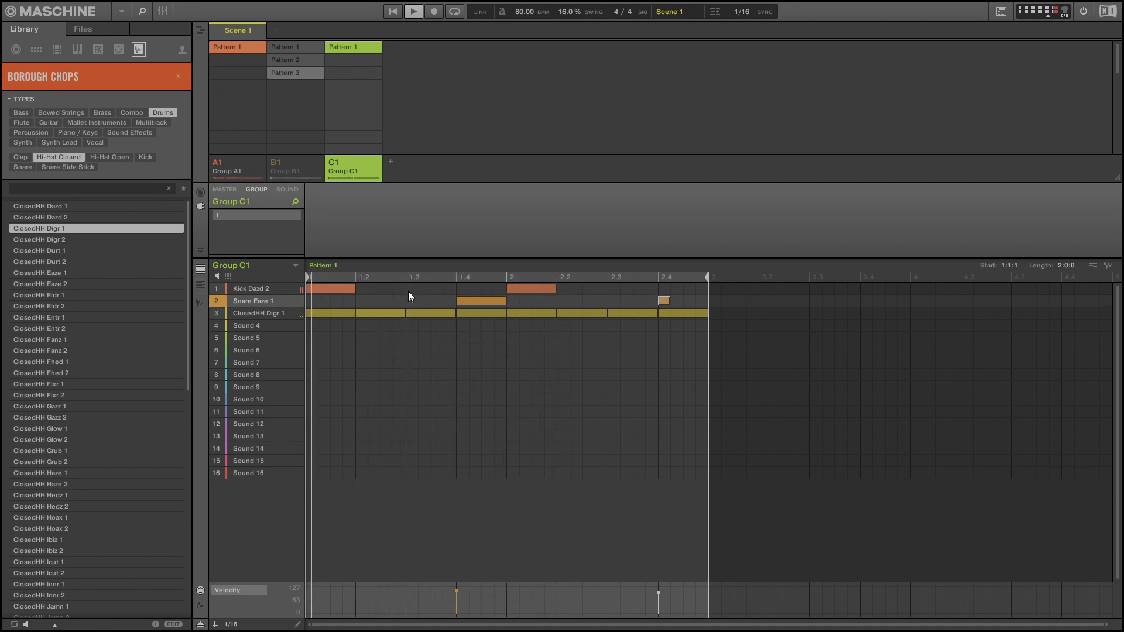
double_click(365, 288)
drag(367, 288, 391, 289)
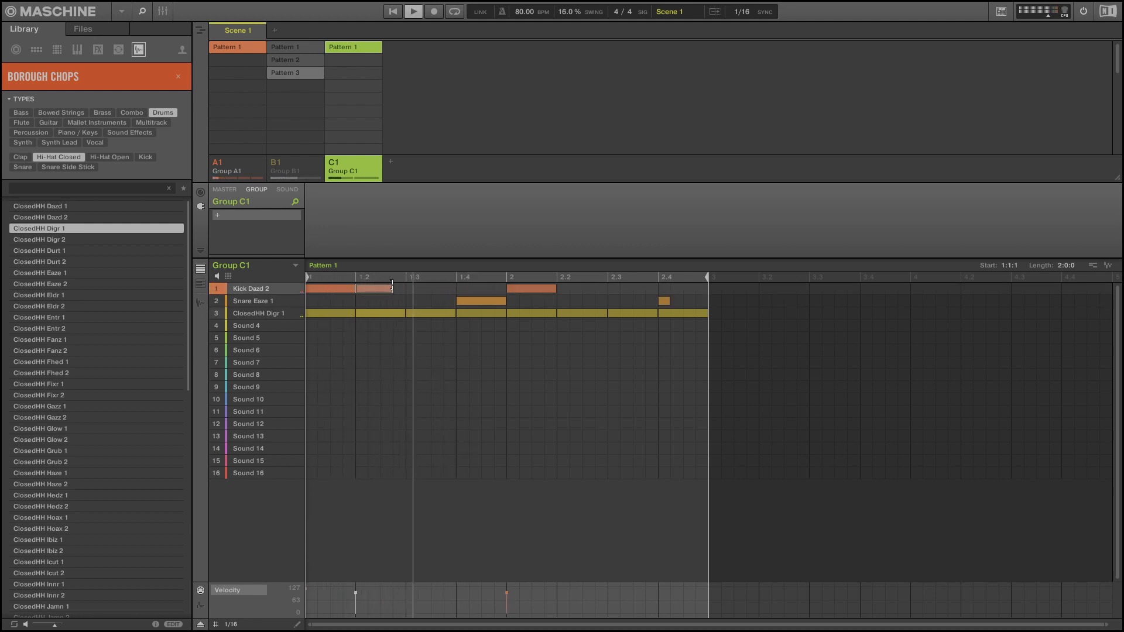
double_click(563, 288)
drag(566, 288, 584, 293)
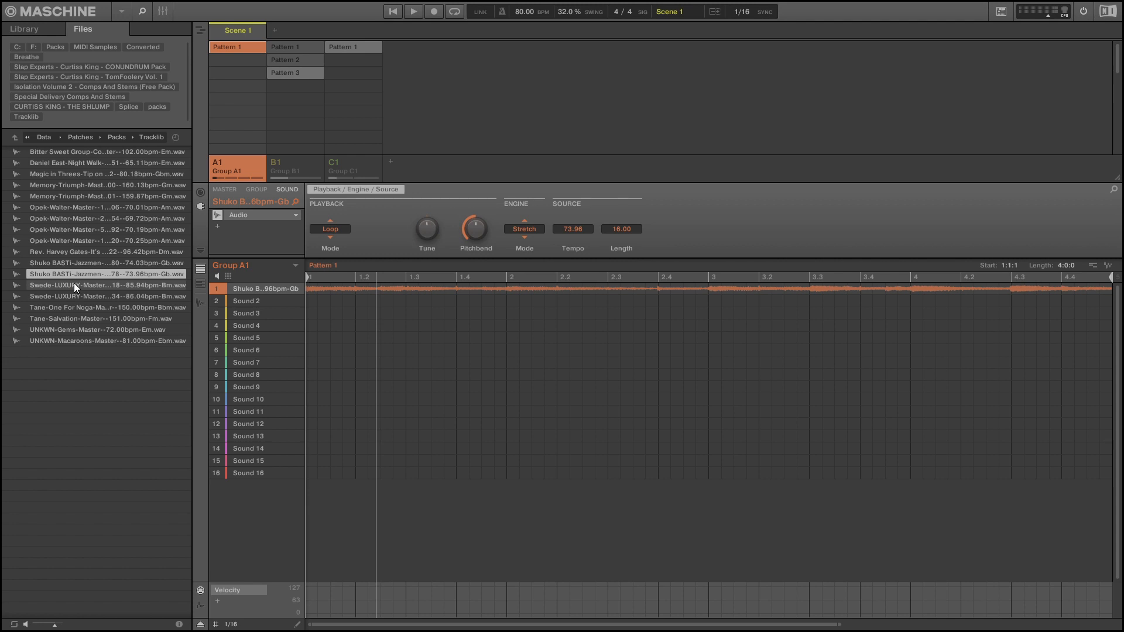
Play the beat and raise the kick velocities at 1.2 and 2.2 in Group C1, lowering the first kick's velocity.
key(space)
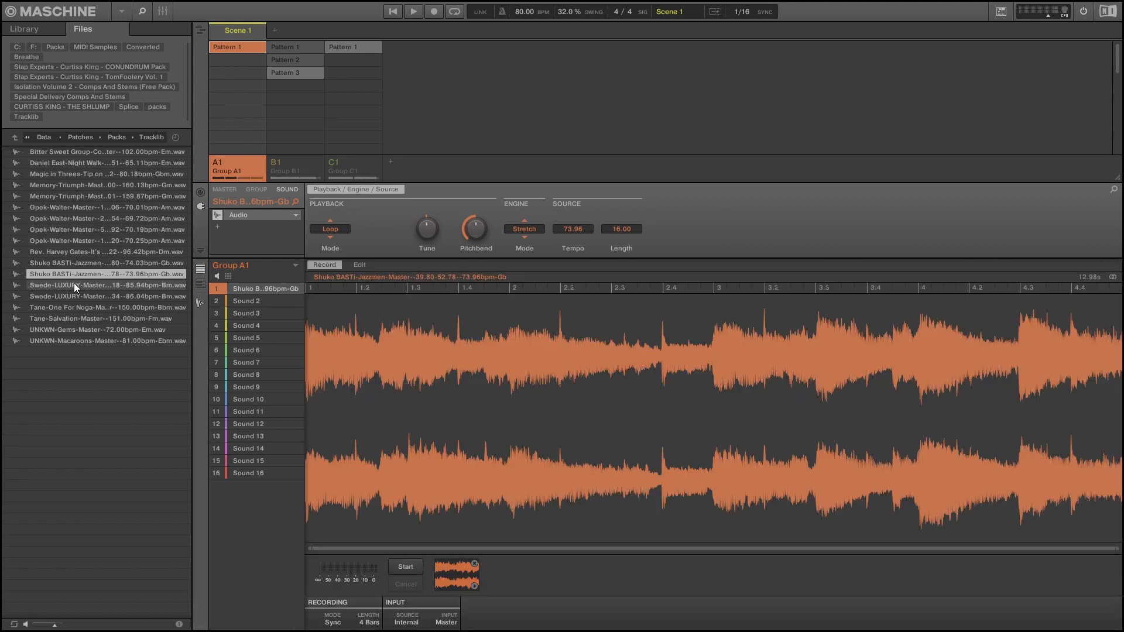
key(Down)
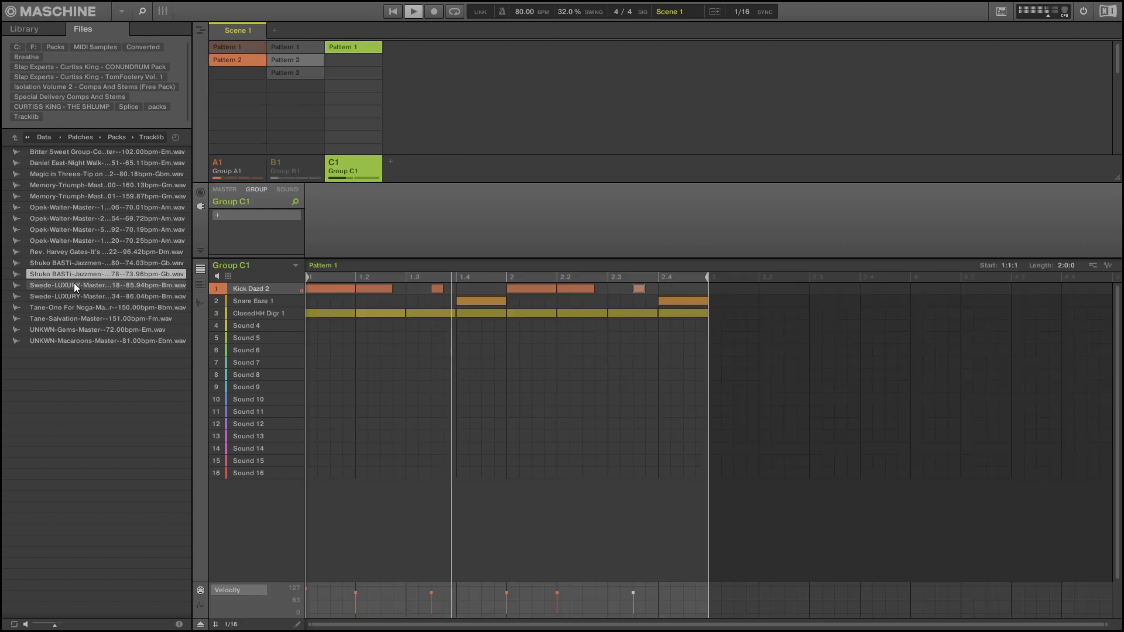
click(308, 587)
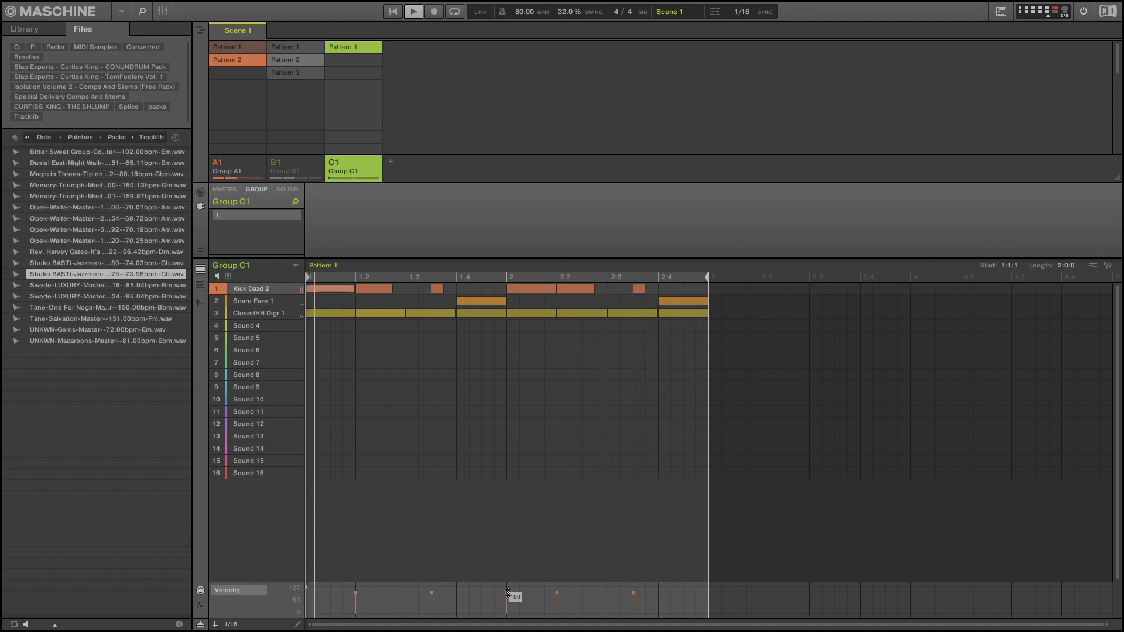
click(356, 586)
drag(307, 591, 306, 597)
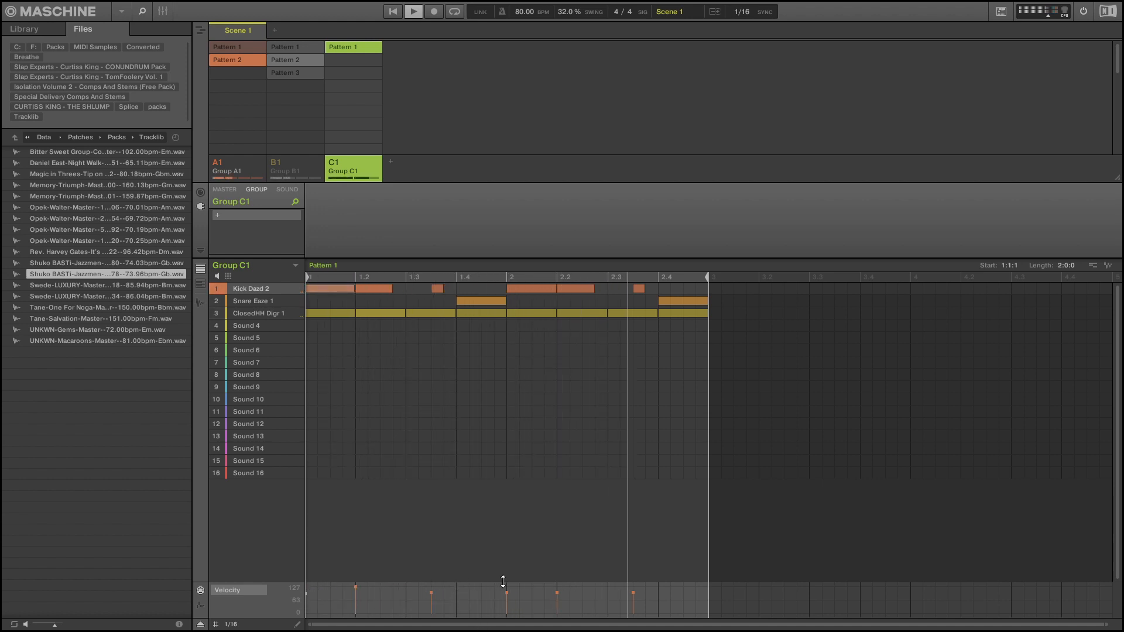
mouse_move(504, 591)
mouse_down()
mouse_move(508, 600)
mouse_move(559, 590)
mouse_up()
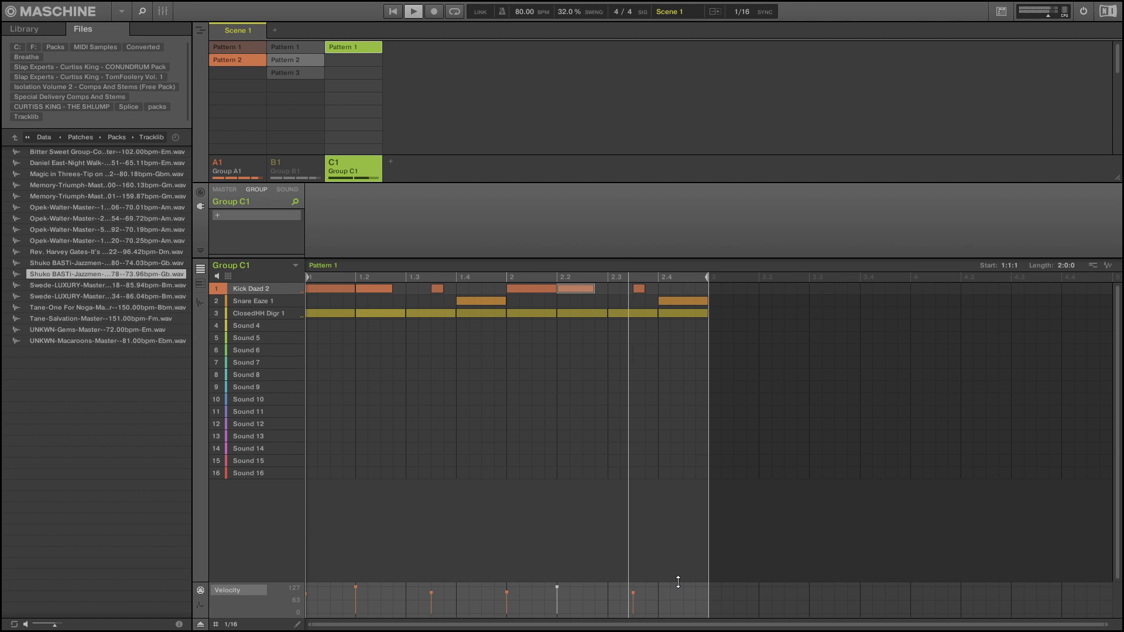
Set the velocity of both Snare Eaze 1 notes to 127.
click(248, 302)
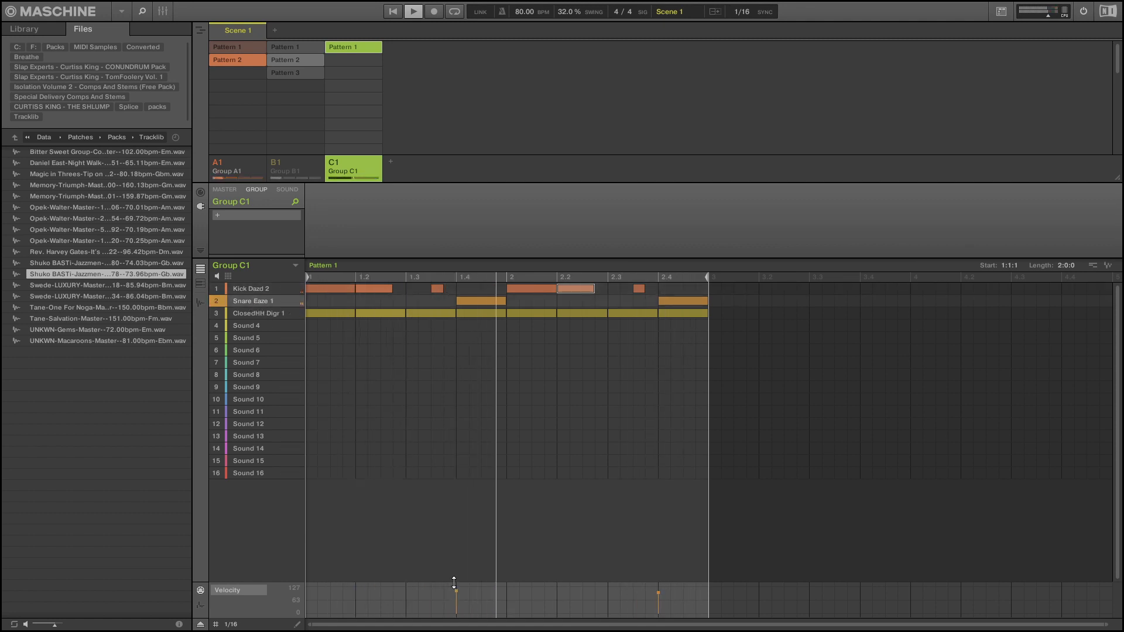
drag(457, 591, 457, 589)
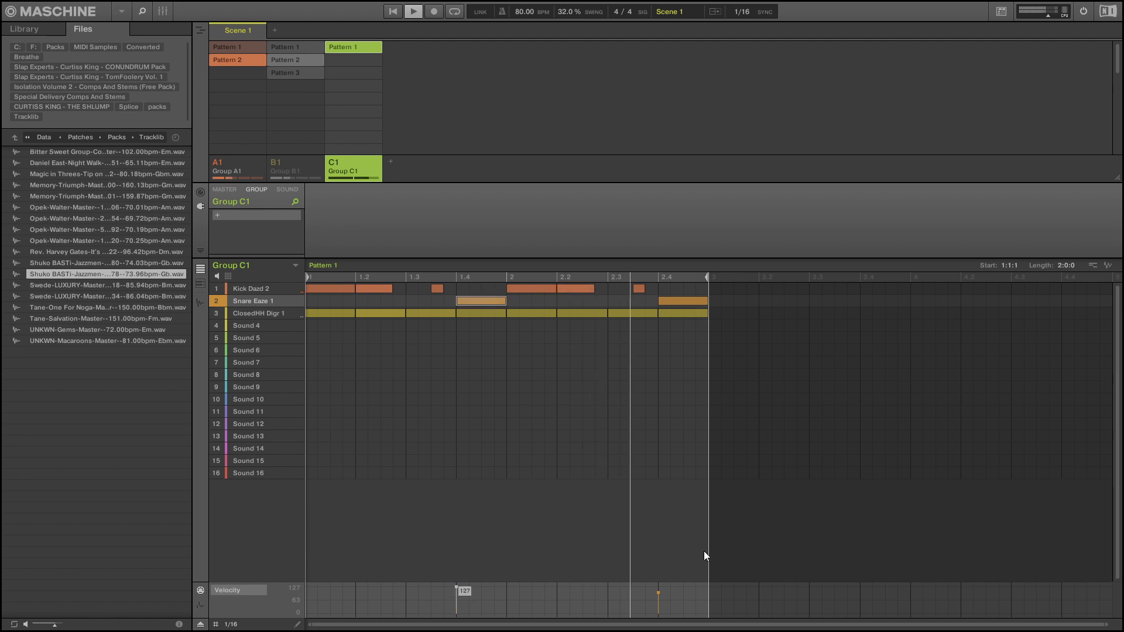
drag(660, 592, 659, 588)
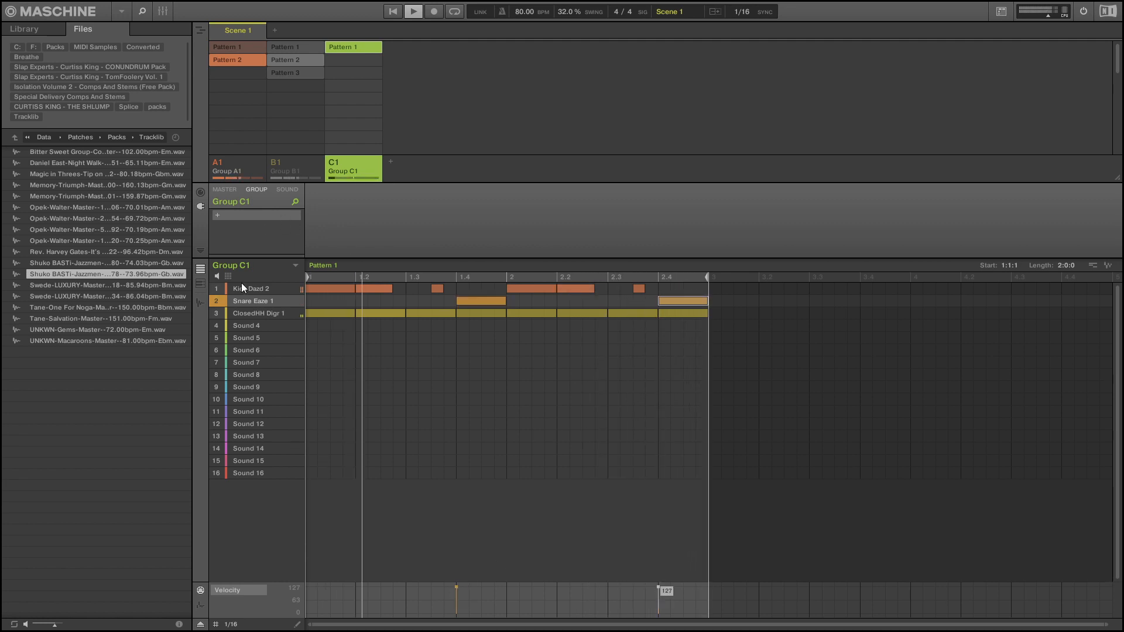
Adjust the velocities of the first and last ClosedHH Digr 1 notes in Group C1's pattern.
click(255, 313)
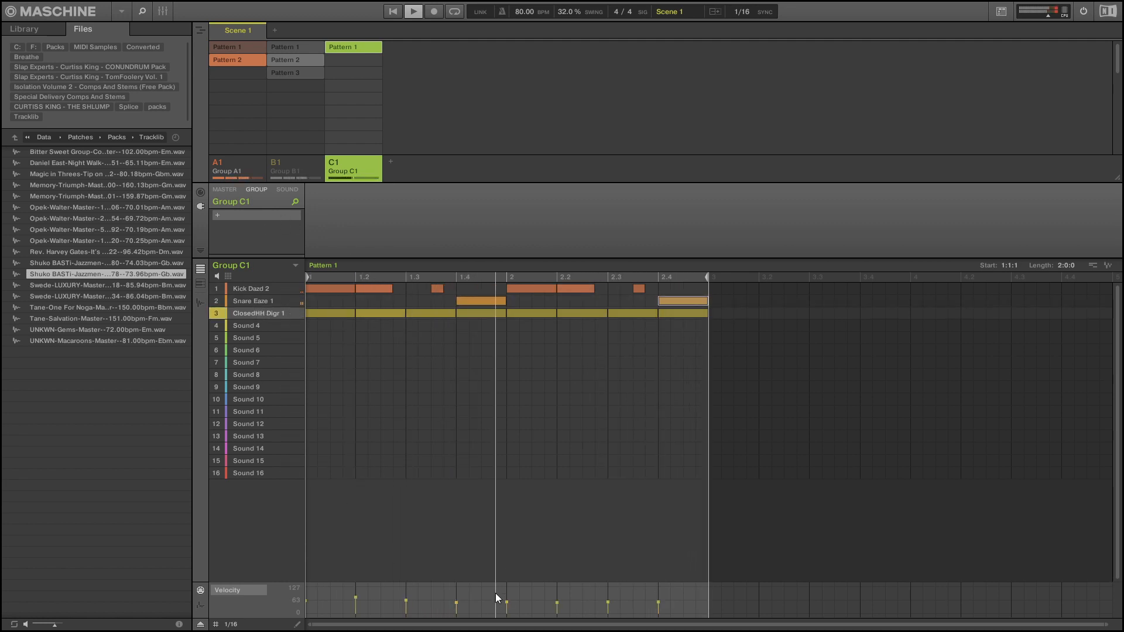
click(310, 605)
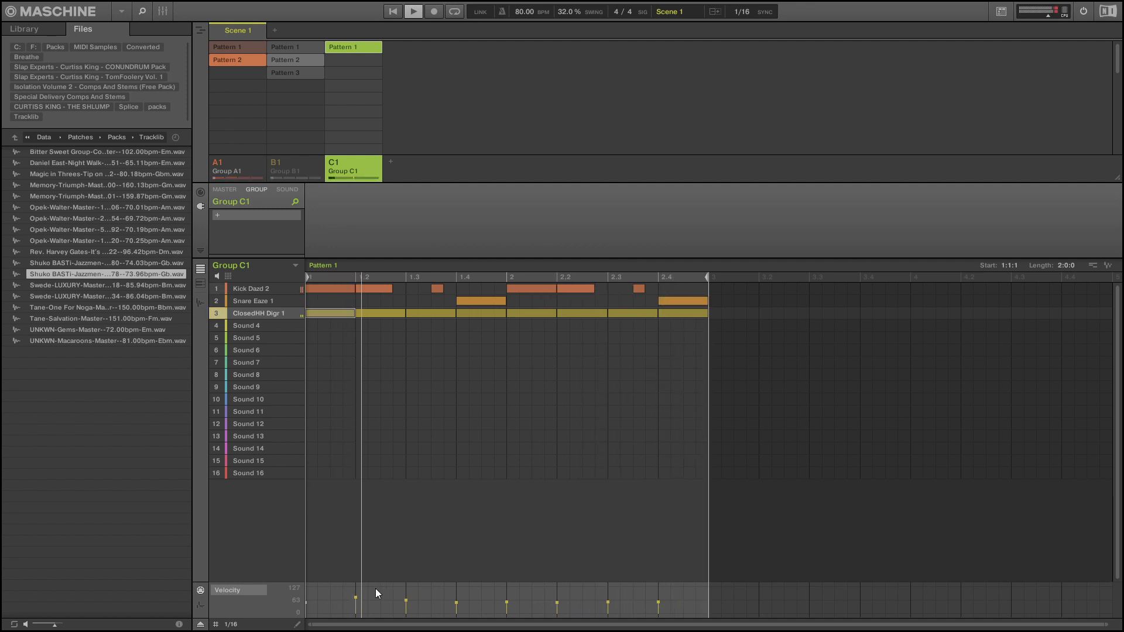
click(659, 600)
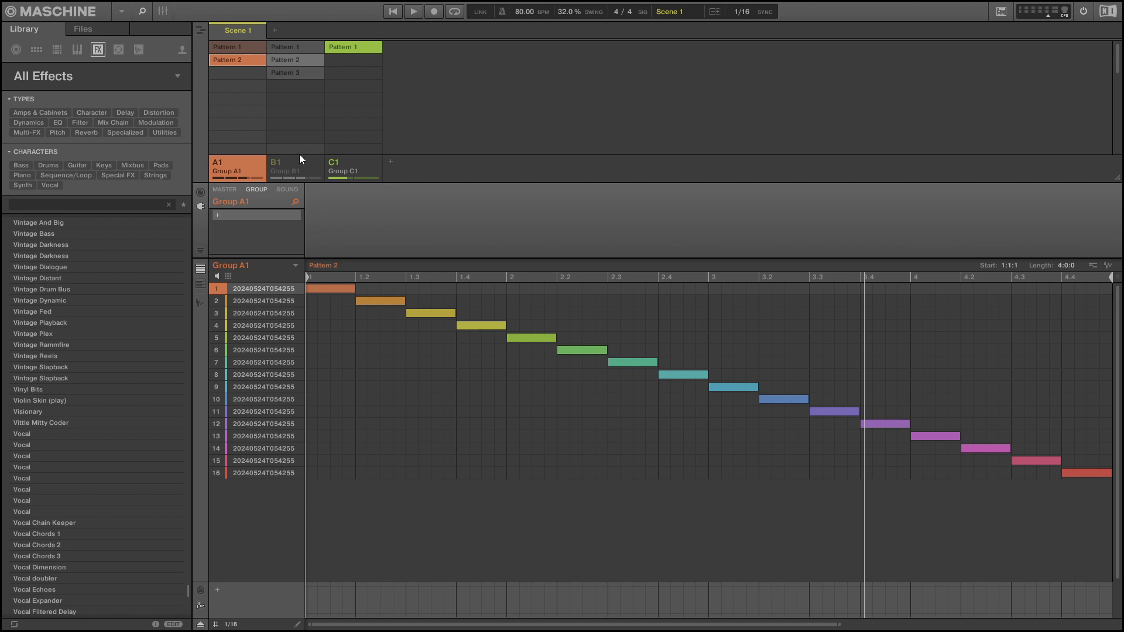
Load the Vinyl Bits effect onto Group A1, set the saturation to 6.80 dB and adjust the pre-filter.
mouse_move(284, 325)
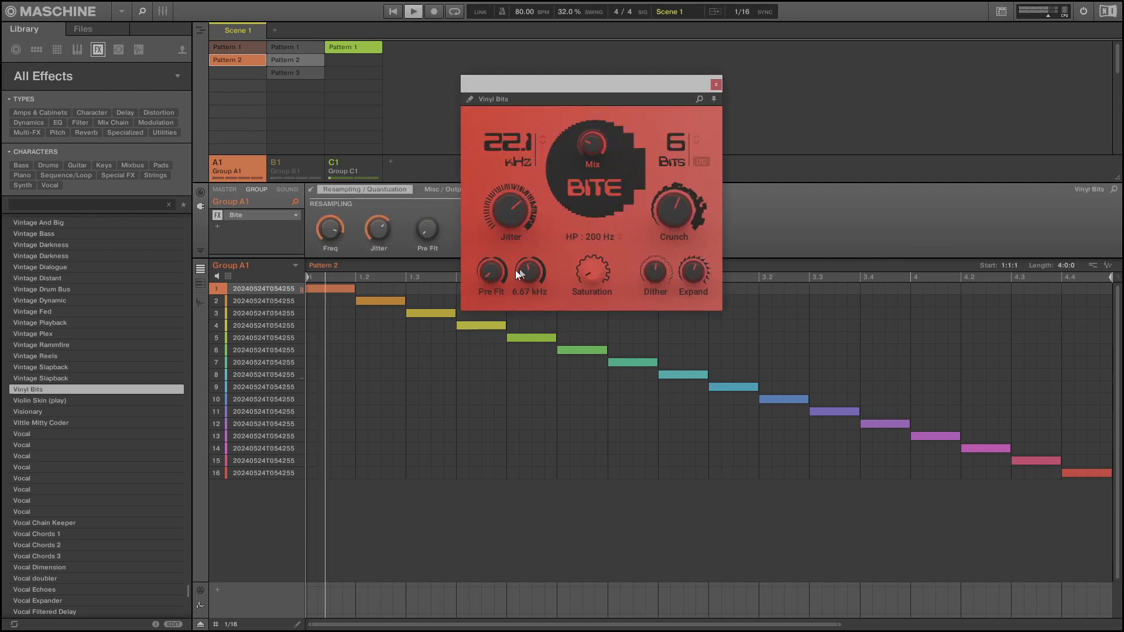
drag(492, 271, 491, 282)
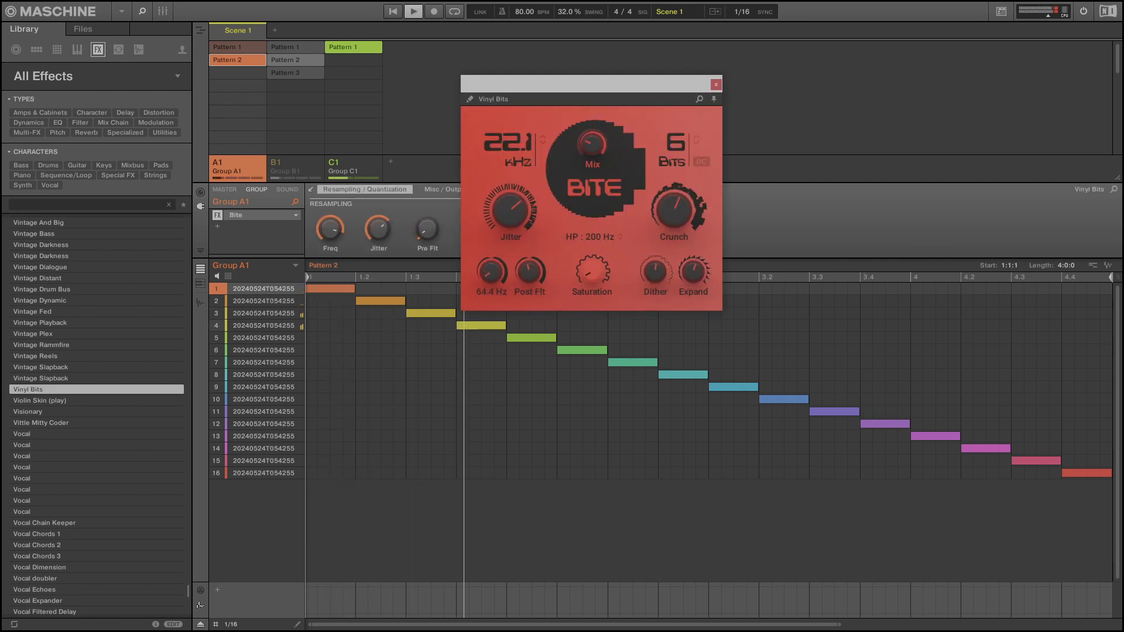
drag(595, 273, 596, 226)
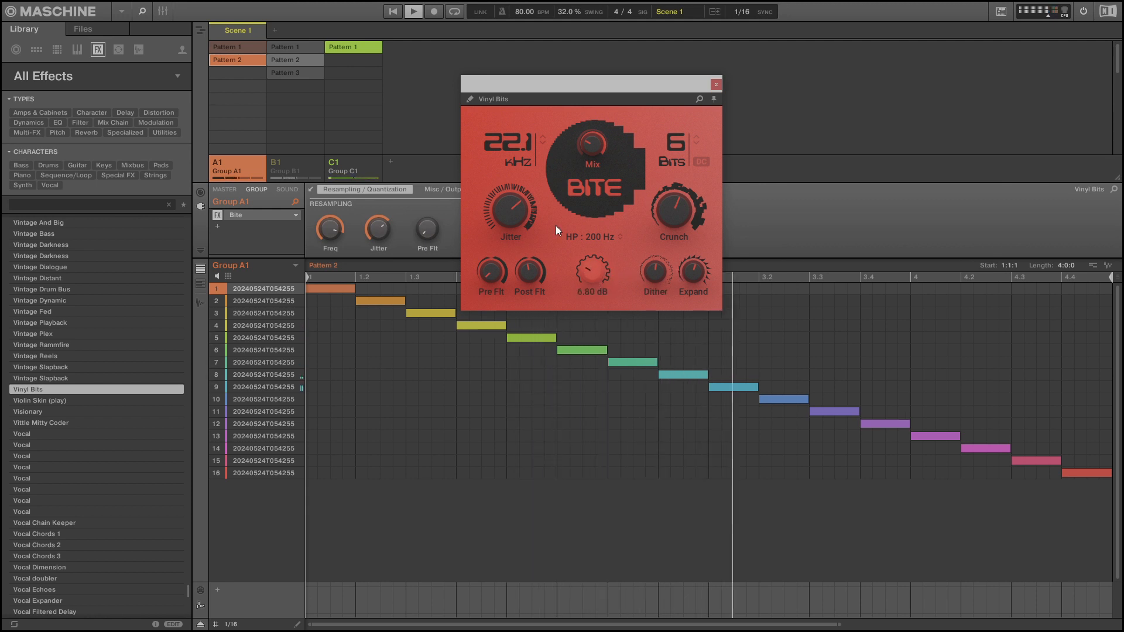
Set Bite's sample rate to 21.6 kHz and bit depth to 6, with less jitter and mix and more crunch.
mouse_move(519, 141)
mouse_down()
mouse_move(518, 173)
mouse_move(519, 120)
mouse_move(520, 142)
mouse_up()
drag(673, 146, 673, 122)
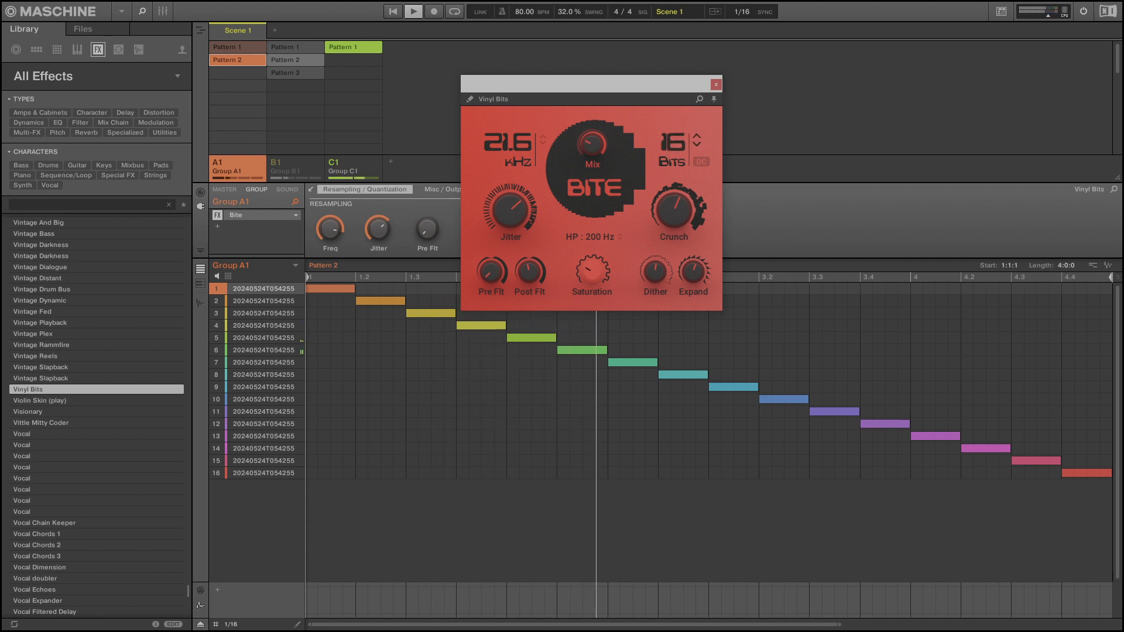
drag(511, 211, 511, 220)
drag(673, 141, 673, 151)
key(space)
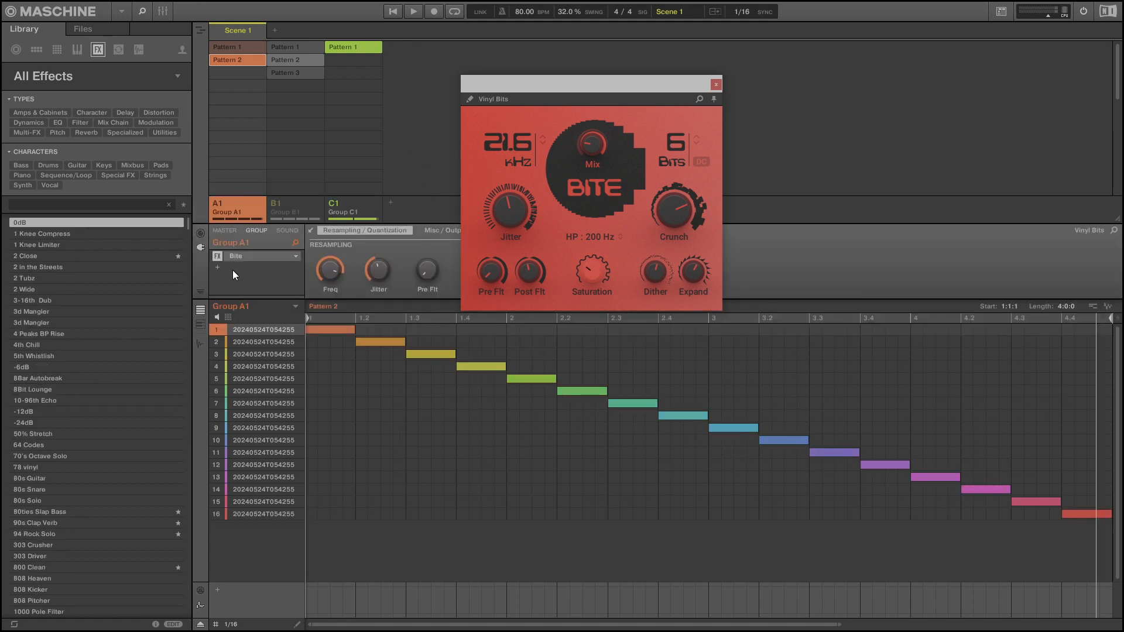
Add the internal Filter effect after Bite on Group A1 and play the beat with it.
click(218, 268)
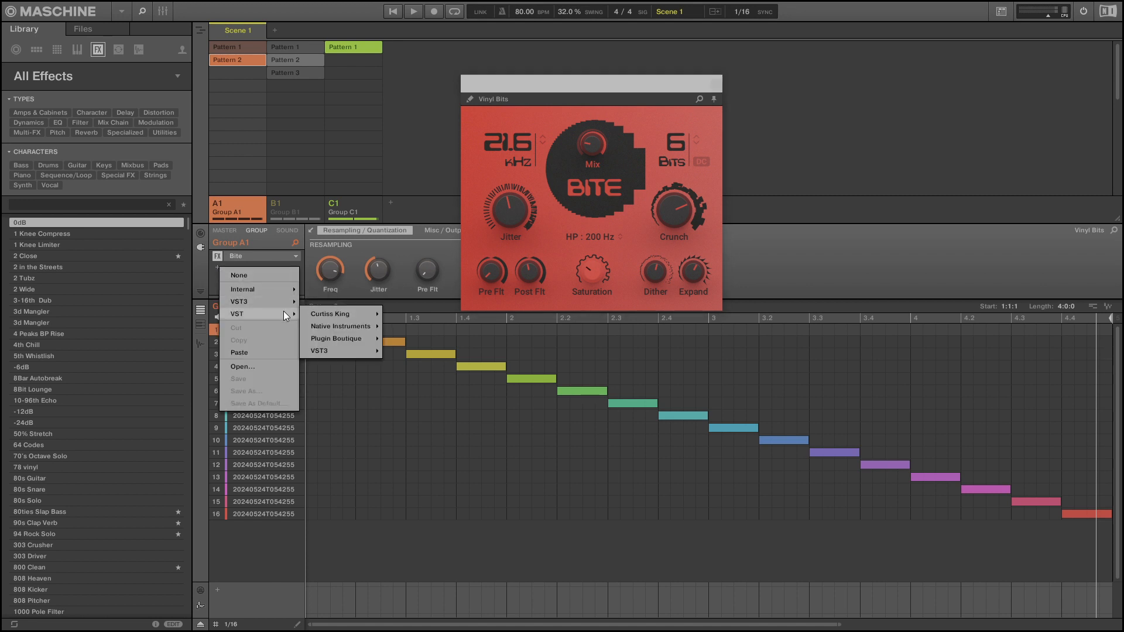
mouse_move(285, 288)
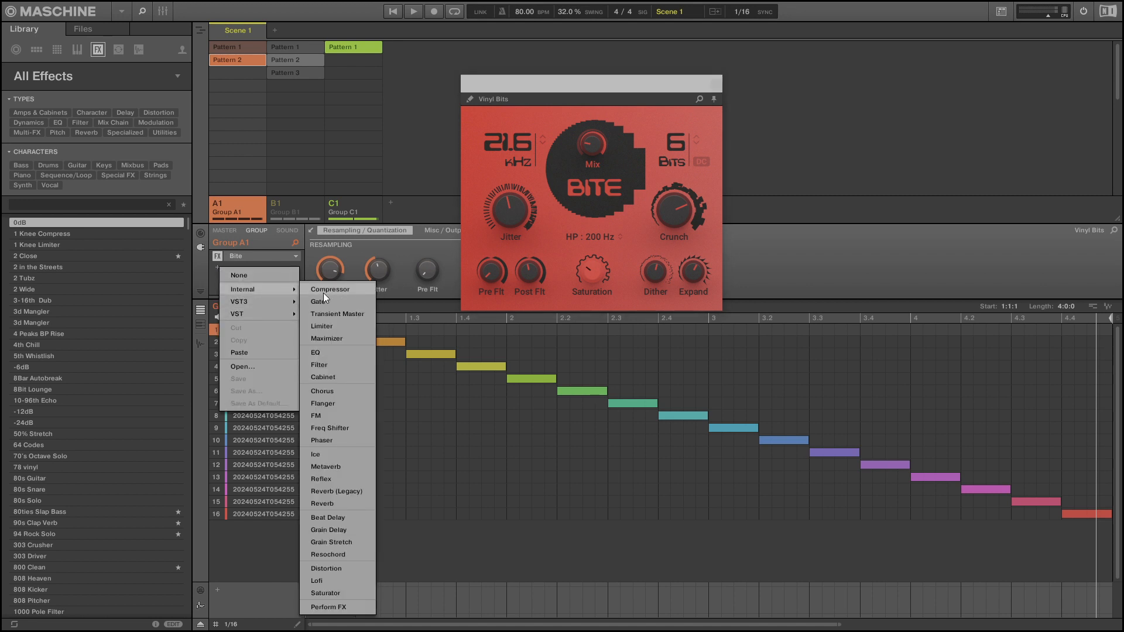
click(334, 364)
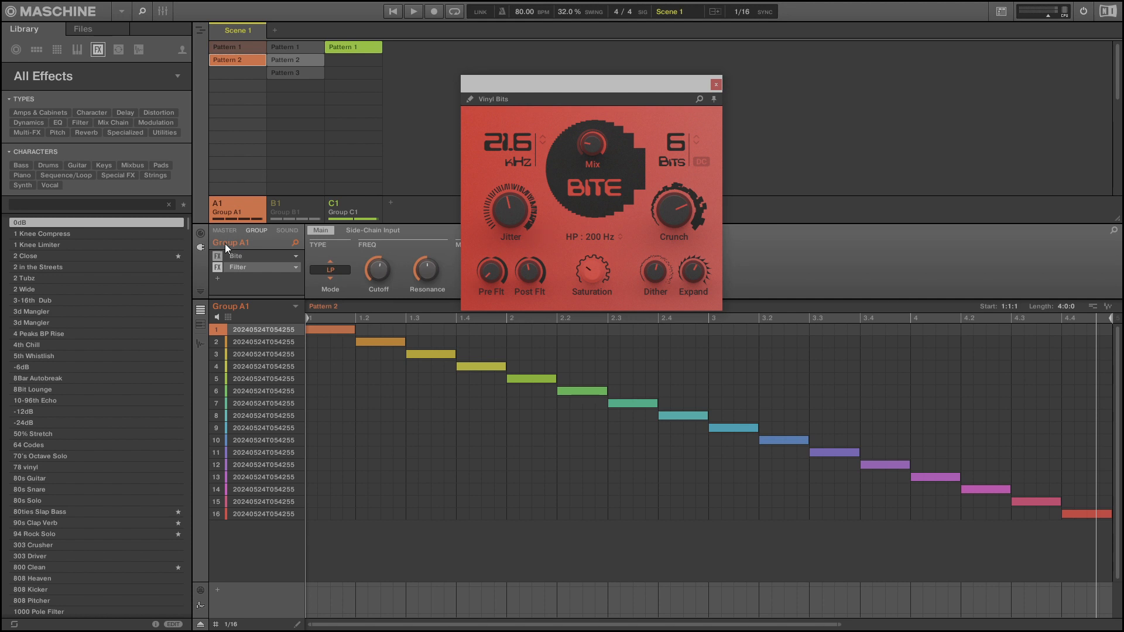
key(space)
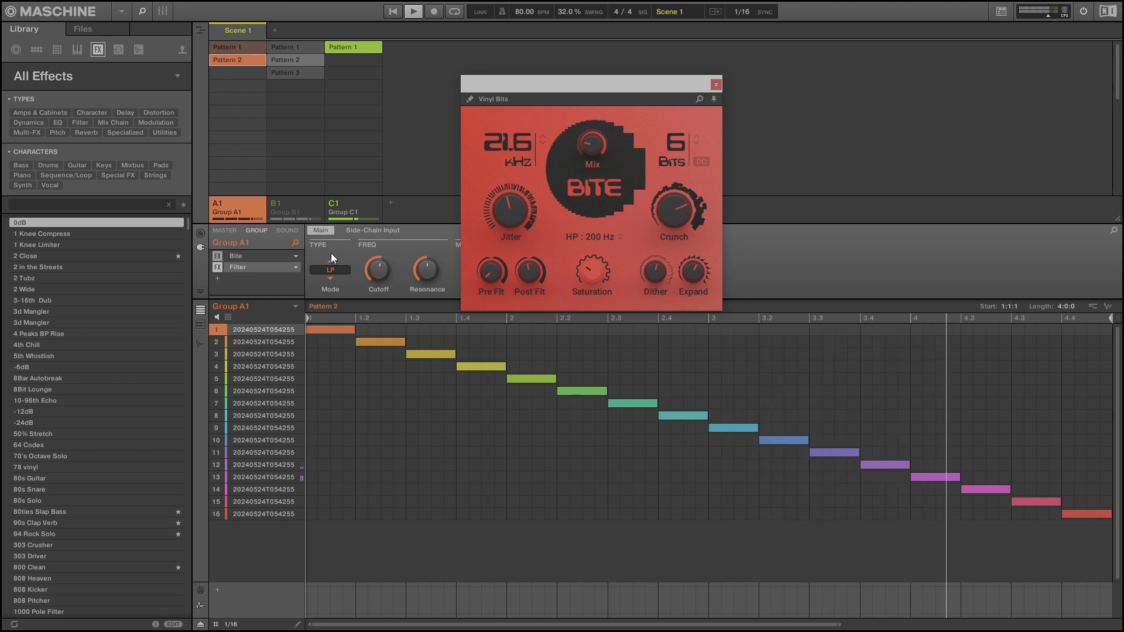
key(space)
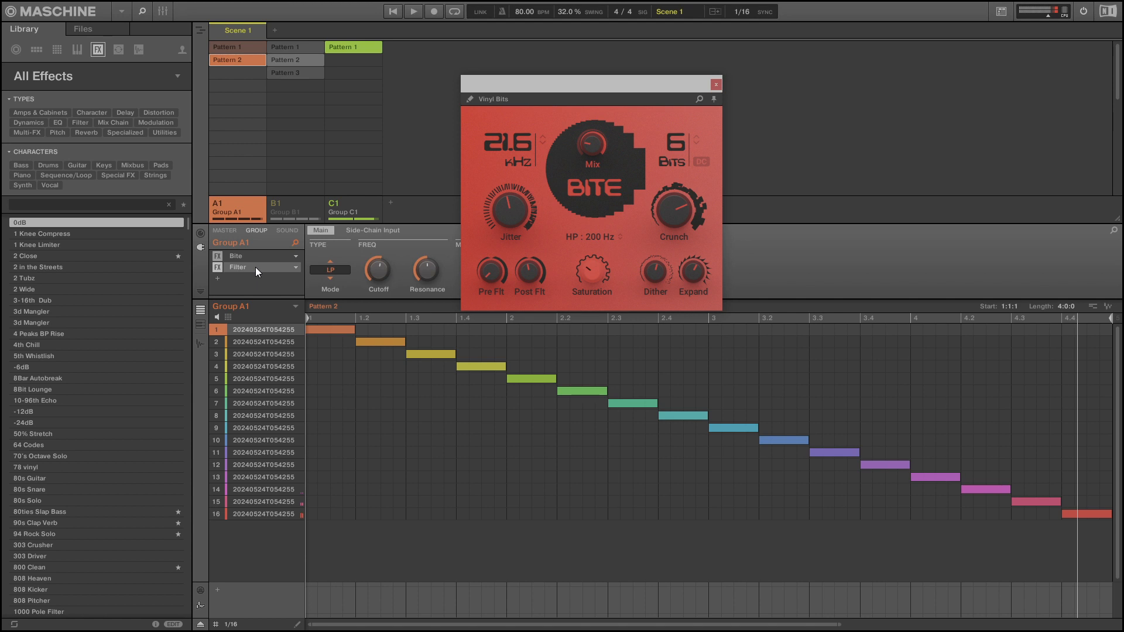
Copy the Filter from Group A1, paste it into Group C1's effect chain and play the drums.
right_click(256, 267)
click(286, 339)
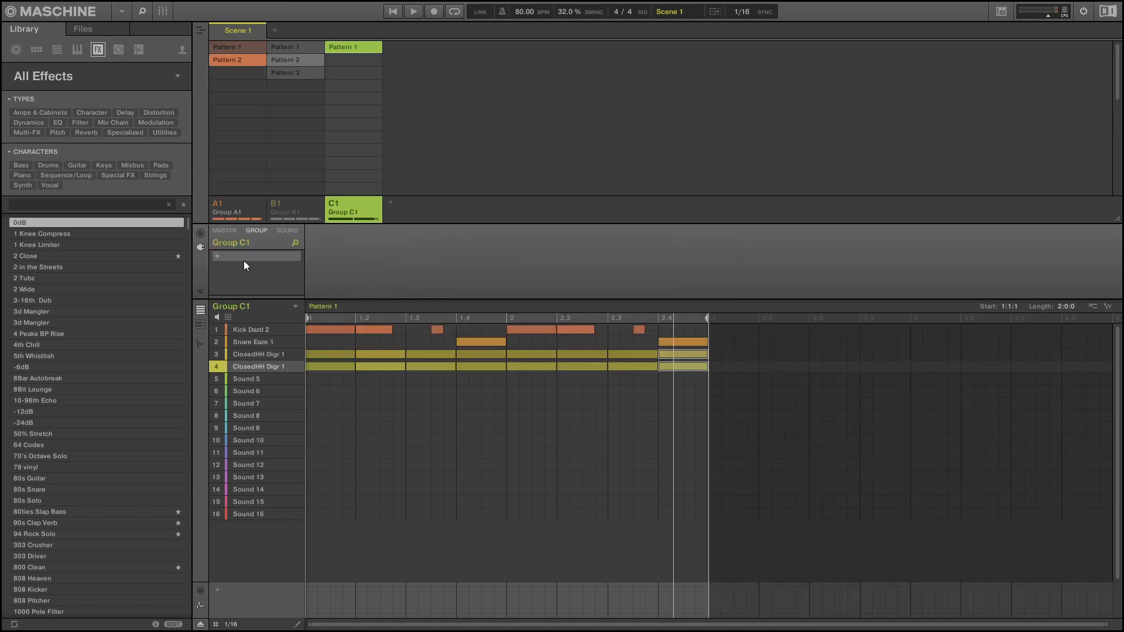
right_click(244, 261)
click(283, 339)
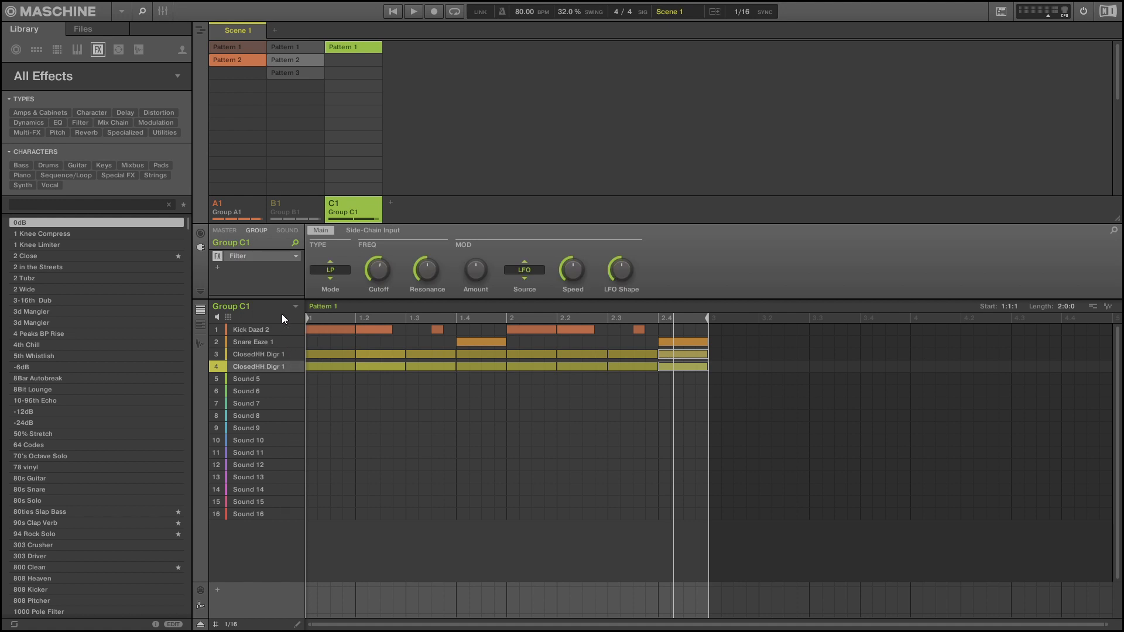
key(space)
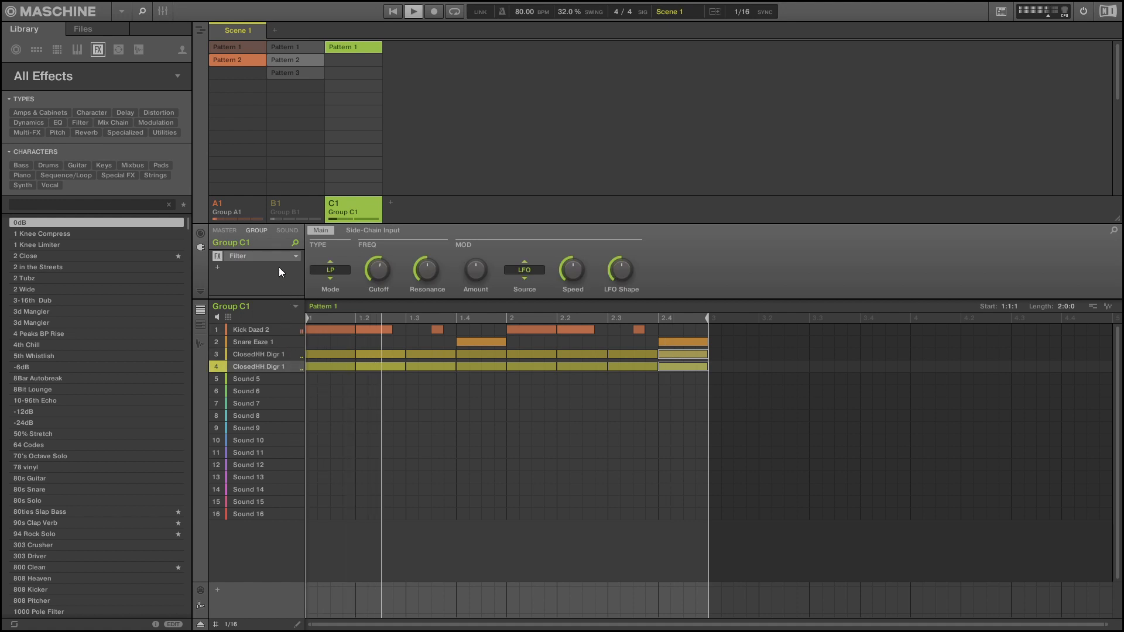
key(space)
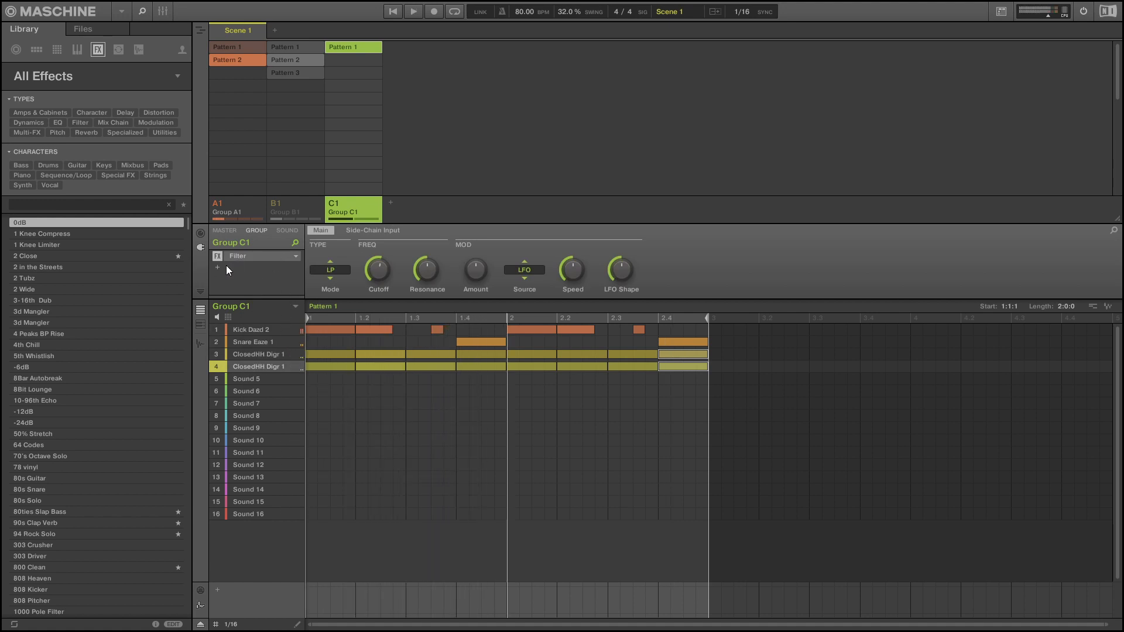
Add the KNOCK plug-in before the Filter on Group C1 and raise its Clip amount while playing.
click(220, 268)
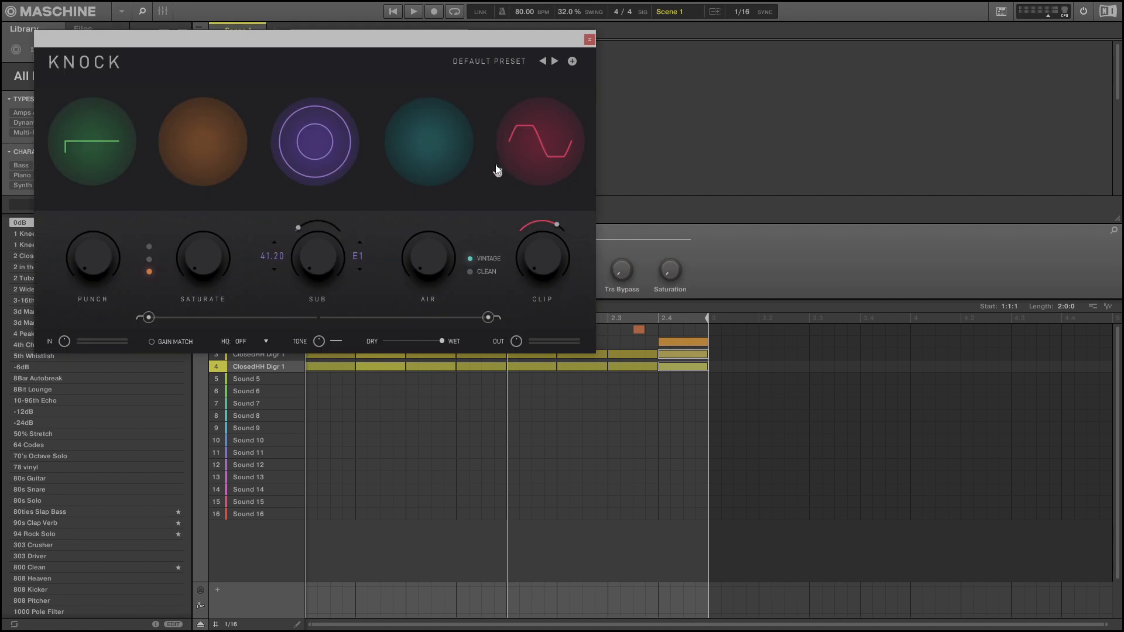
drag(549, 234, 547, 250)
key(space)
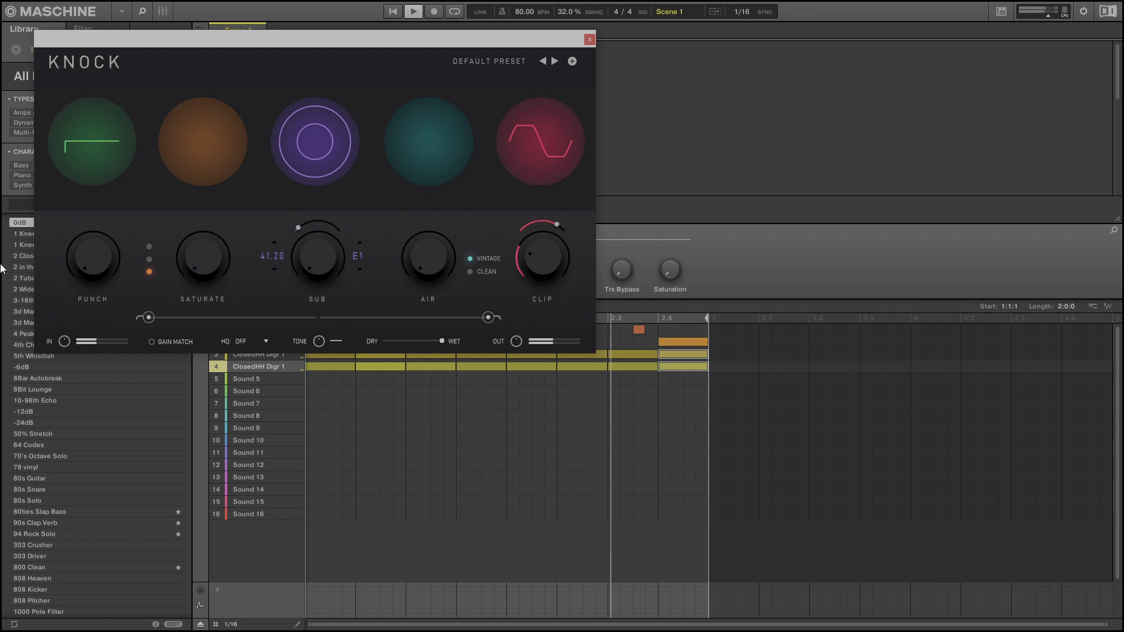
Set KNOCK's Punch to 20, add light Saturate and a little Air, and close the plug-in window.
mouse_move(111, 263)
mouse_down()
mouse_move(100, 221)
mouse_move(113, 242)
mouse_up()
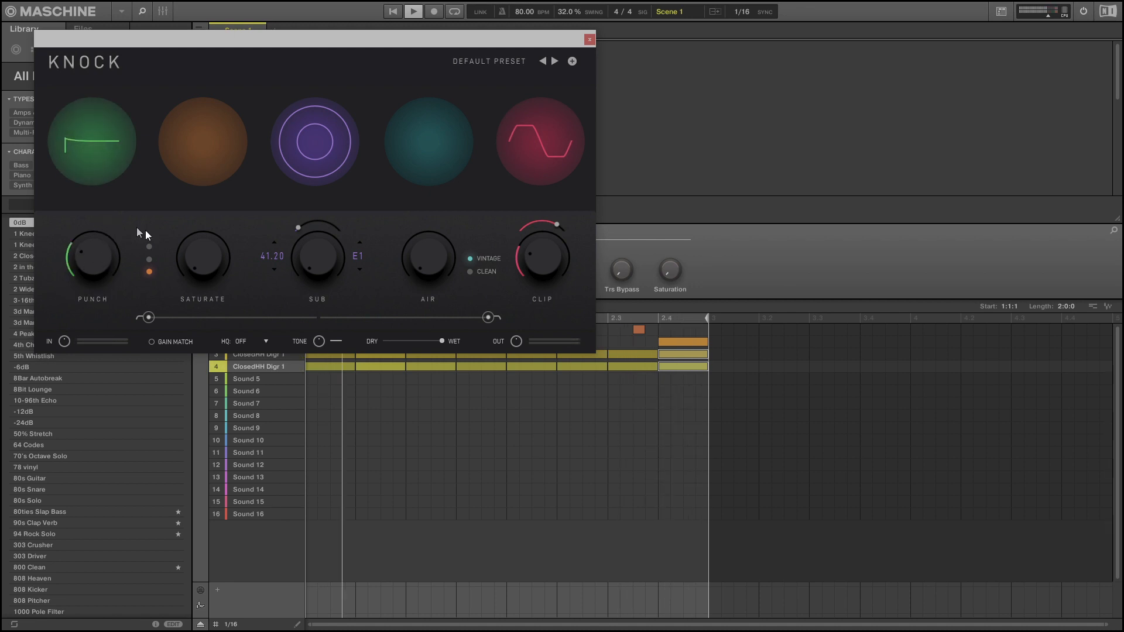
drag(201, 251, 199, 222)
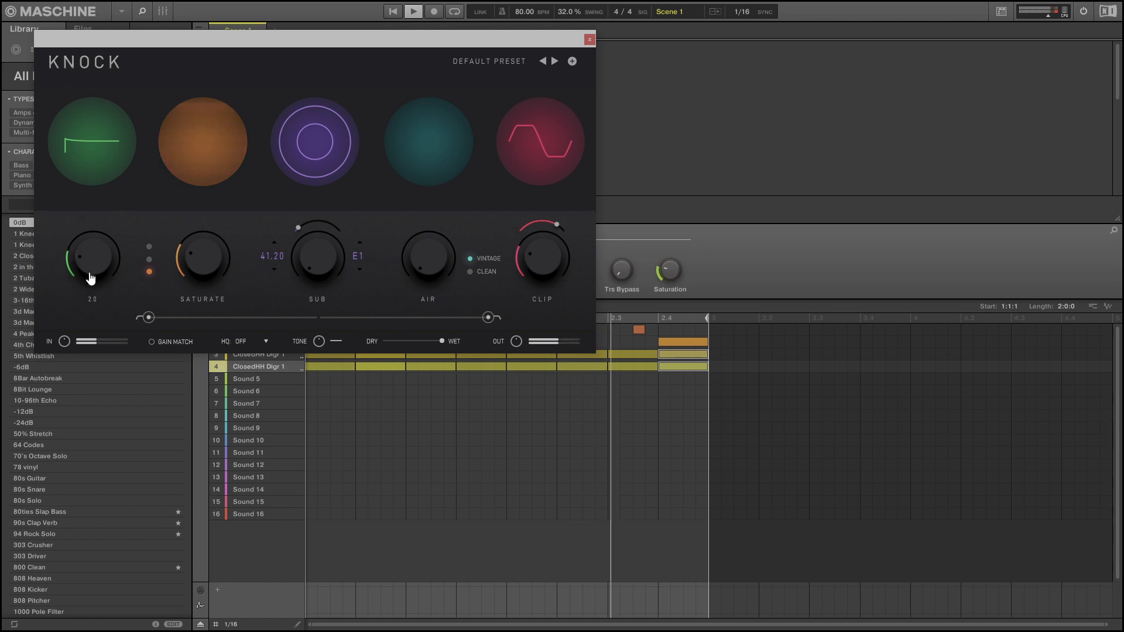
drag(223, 258, 226, 269)
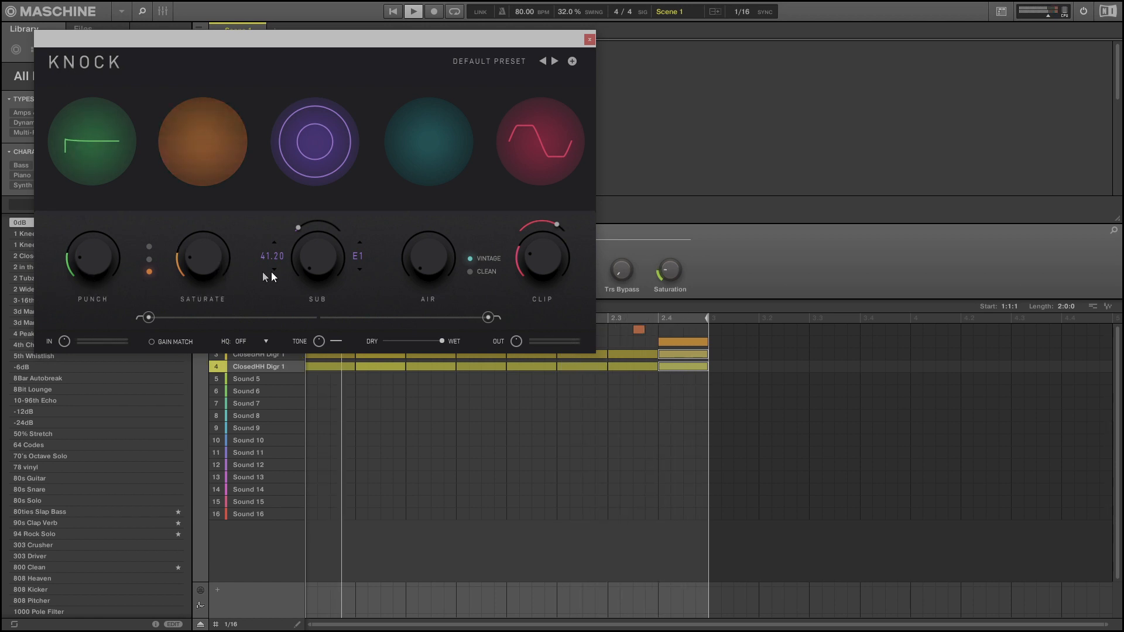
drag(426, 258, 426, 237)
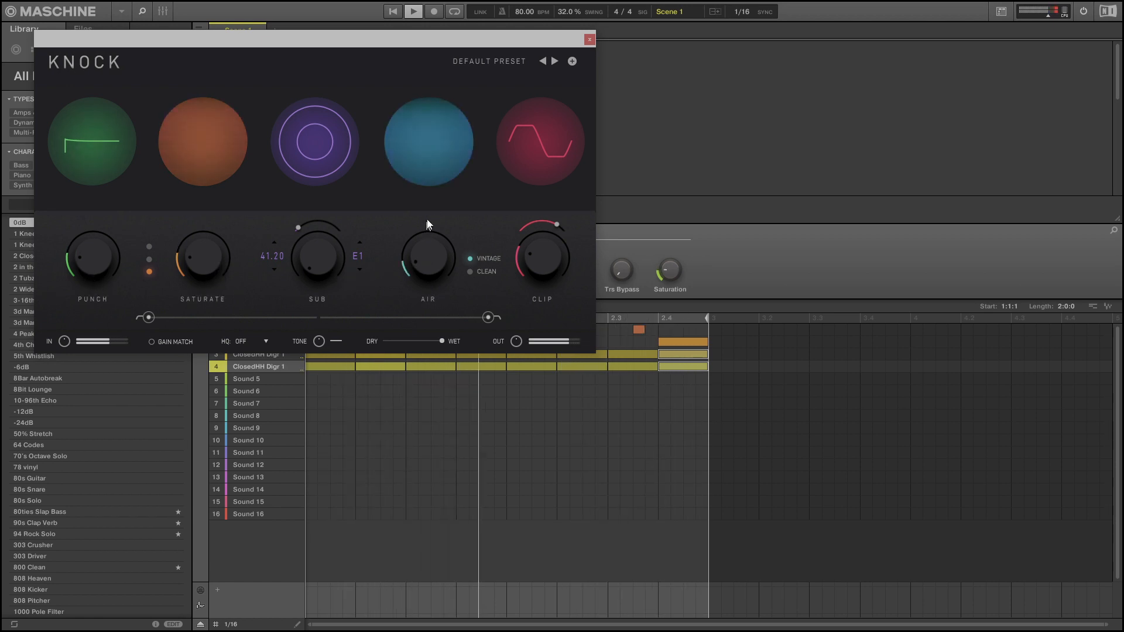
click(590, 39)
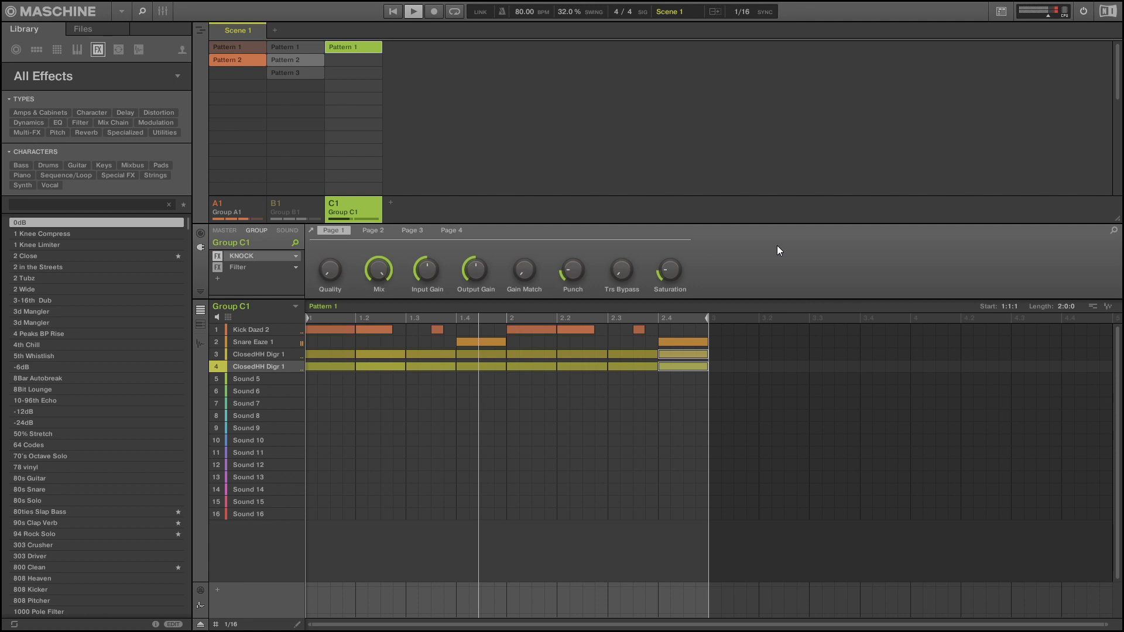
Double Group C1's Pattern 1 to four bars and duplicate it as a second pattern.
key(ctrl+d)
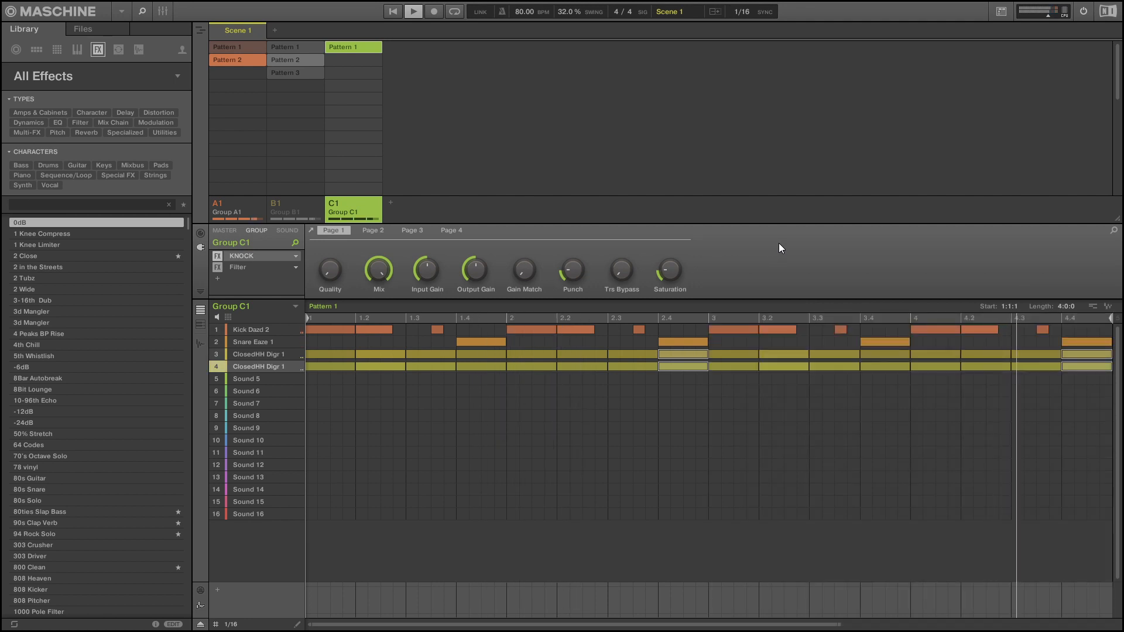
key(space)
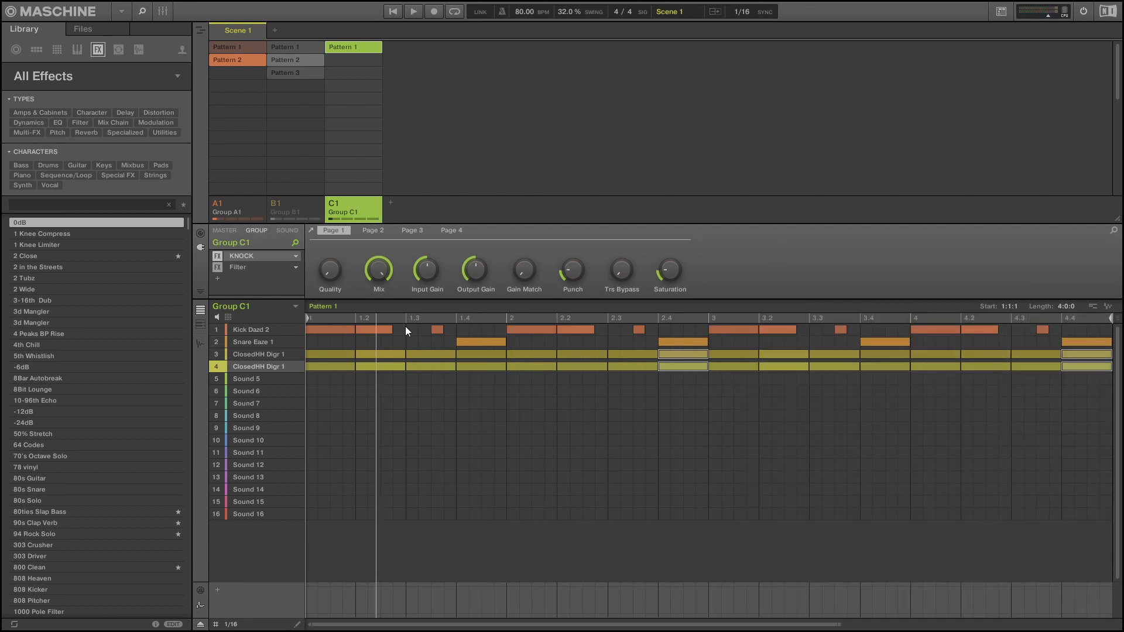
key(ctrl+d)
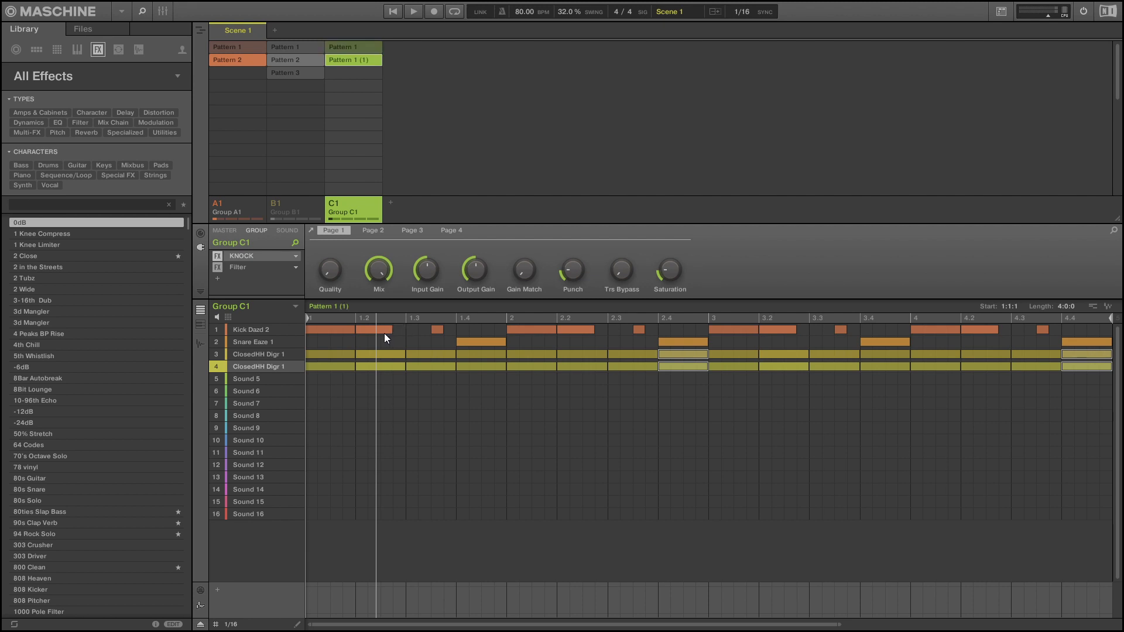
Move the kick notes at 1.2, 2.2, 3.2 and 4.2 onto Snare Eaze 1 in the duplicated pattern.
click(385, 330)
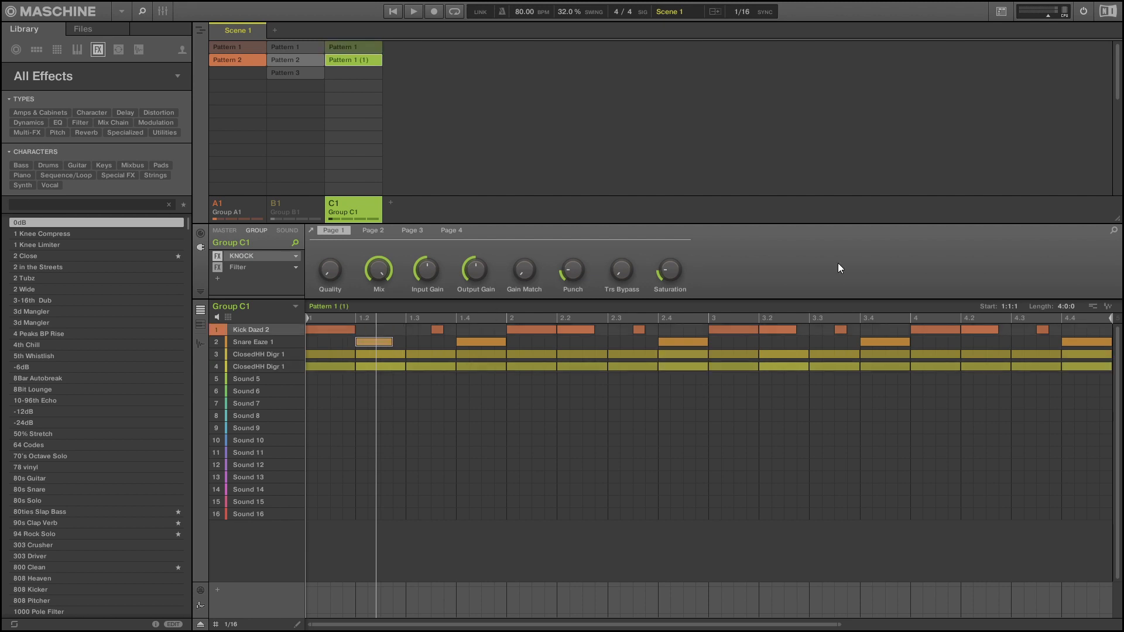
key(space)
drag(574, 330, 577, 343)
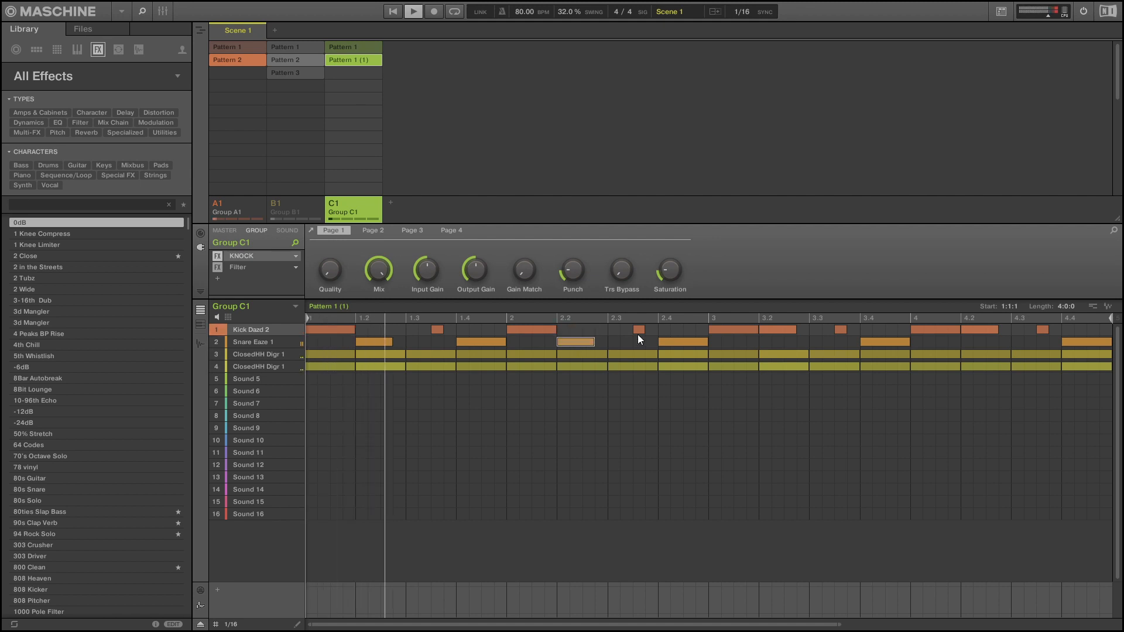
click(778, 329)
drag(779, 331, 781, 342)
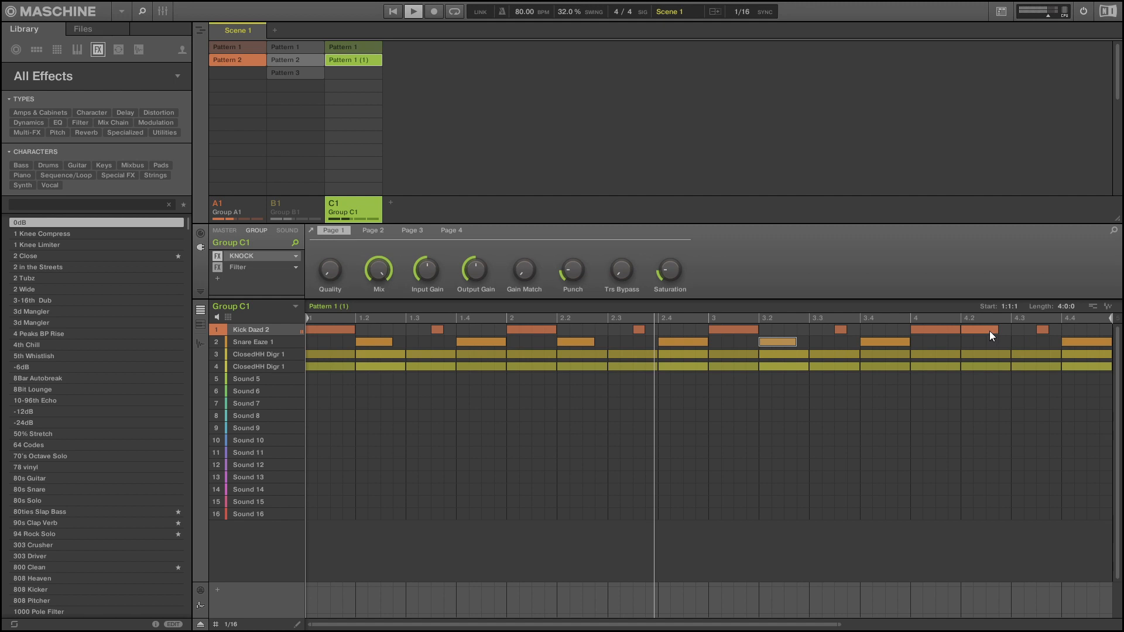
drag(989, 331, 984, 343)
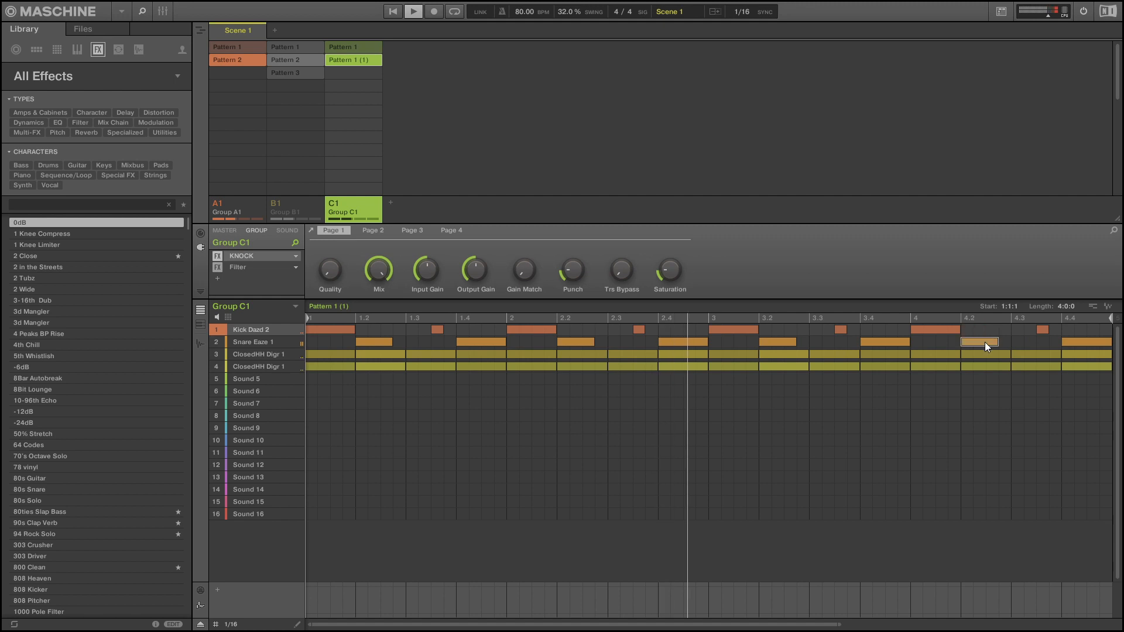
Try sweeping Group A1's Filter cutoff down to 364.5 Hz and back up during playback, closing the Bite window.
click(250, 342)
click(248, 268)
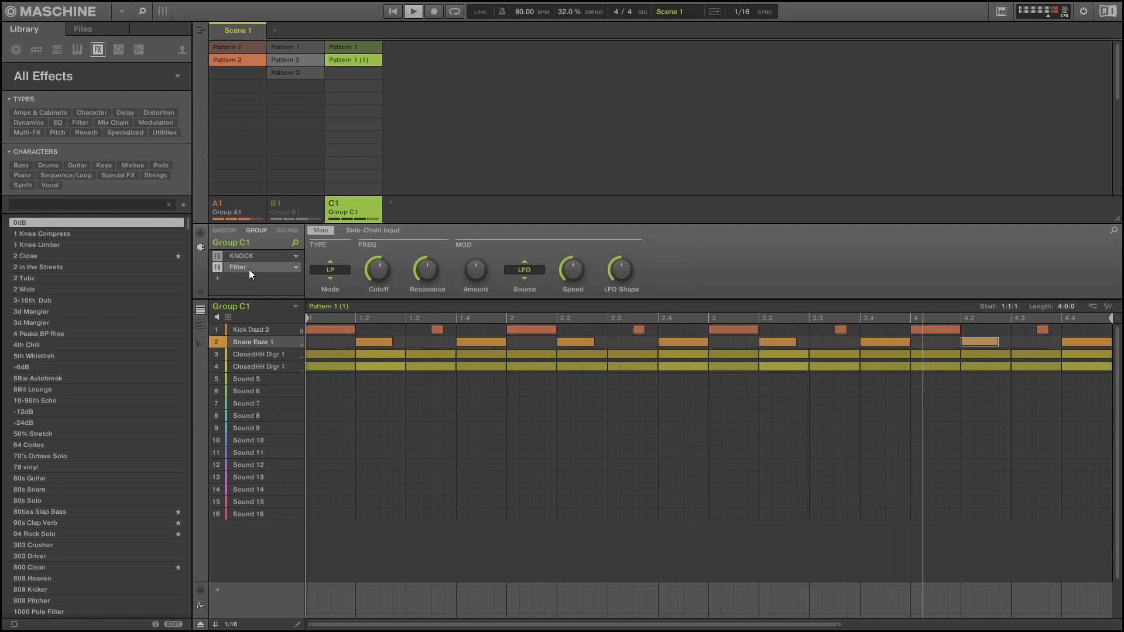
mouse_move(384, 267)
drag(384, 266, 384, 300)
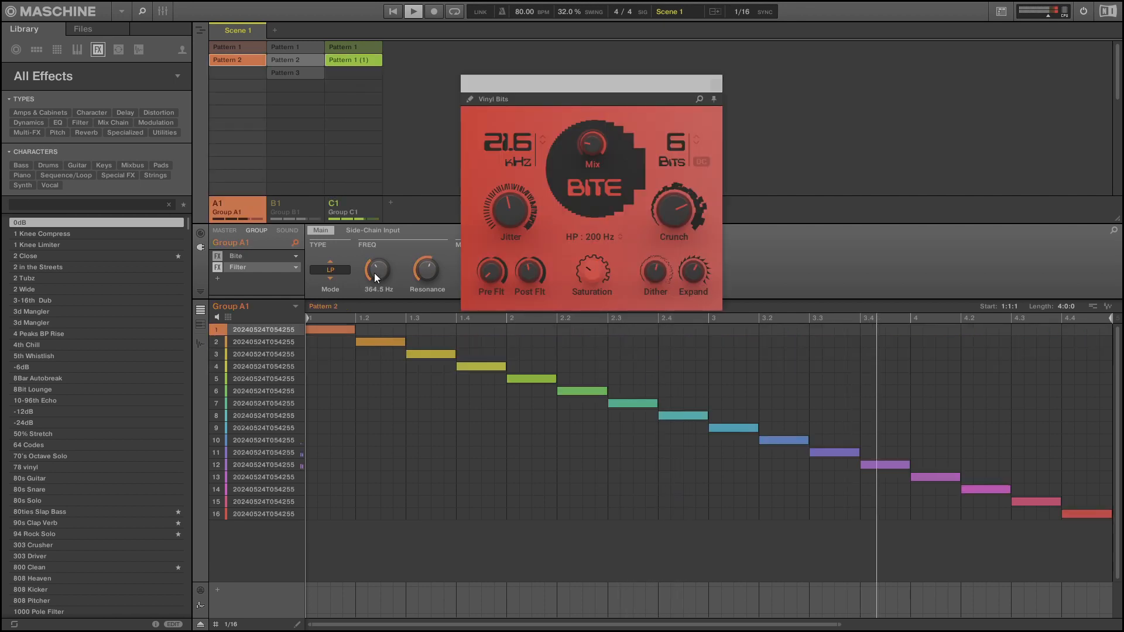
click(716, 88)
drag(379, 276, 379, 263)
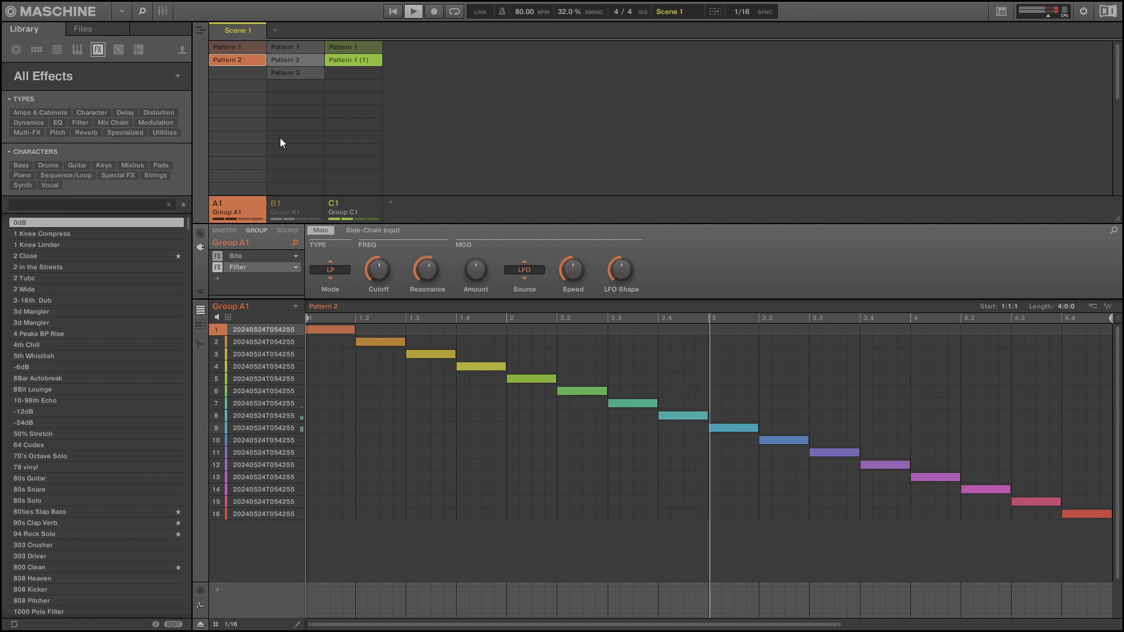
Add a fourth group, stop playback and open the Rain folder of Cymatics - LIFE Ambient Recordings - Pt 1.
click(391, 203)
key(space)
click(83, 29)
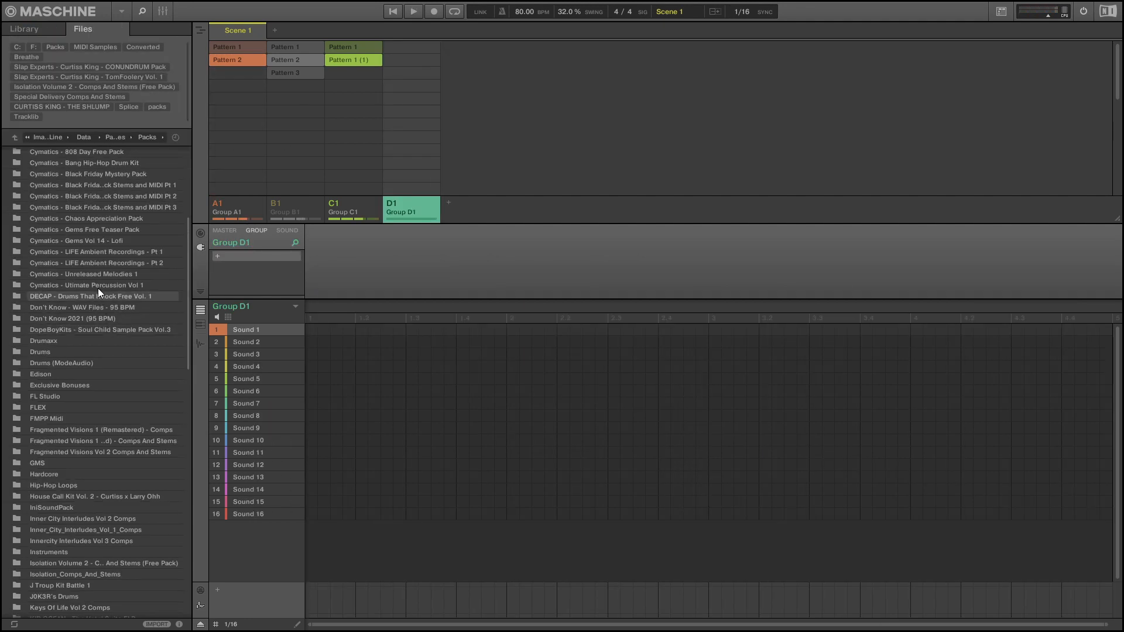
double_click(128, 251)
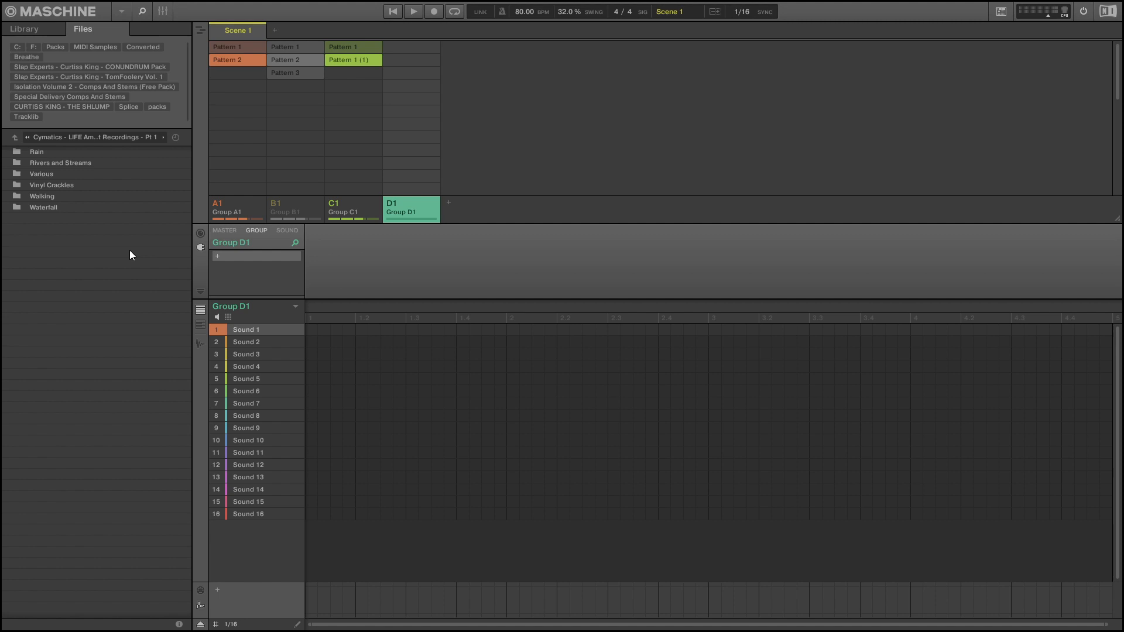
double_click(59, 154)
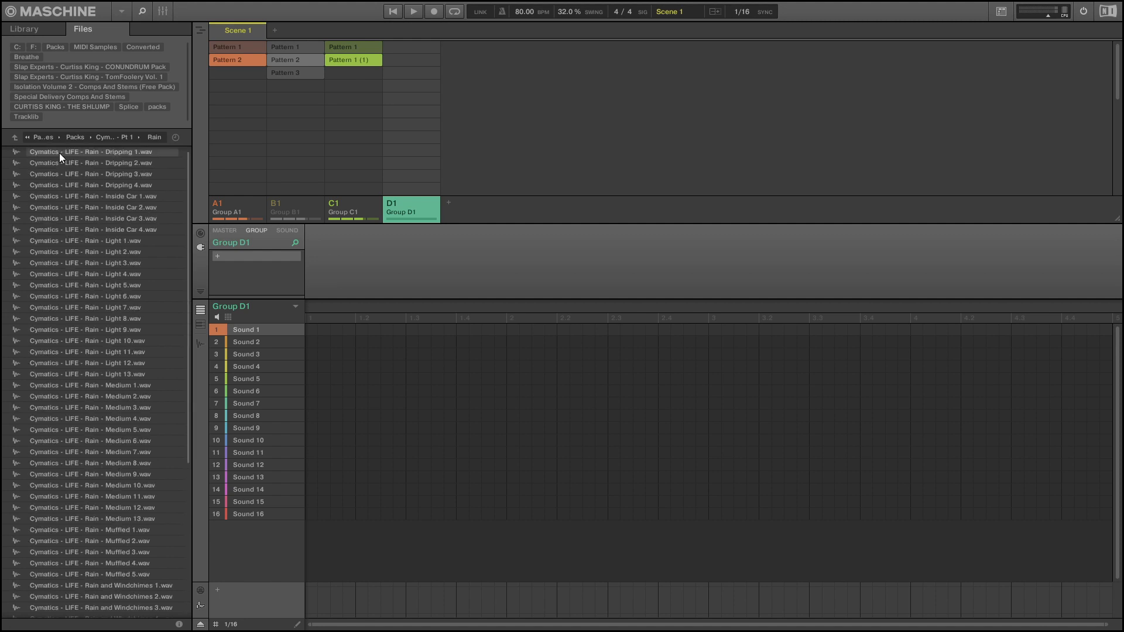
Load Cymatics - LIFE - Rain - Medium 3.wav into Group D1's first sound as looping audio over a four-bar pattern.
scroll(122, 343, down, 1)
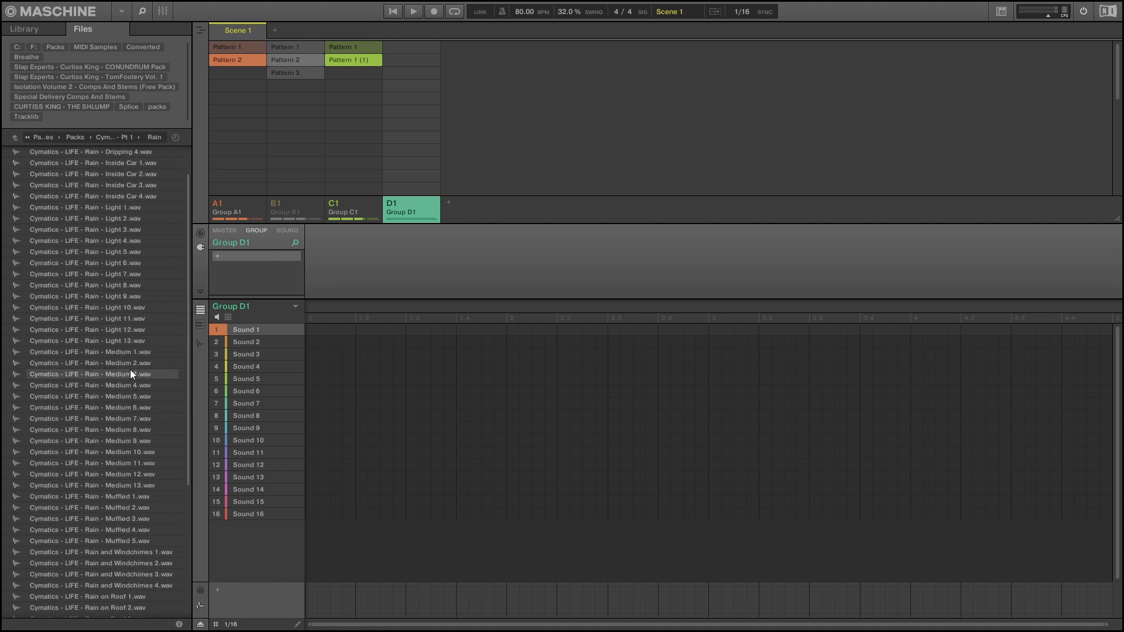
double_click(132, 373)
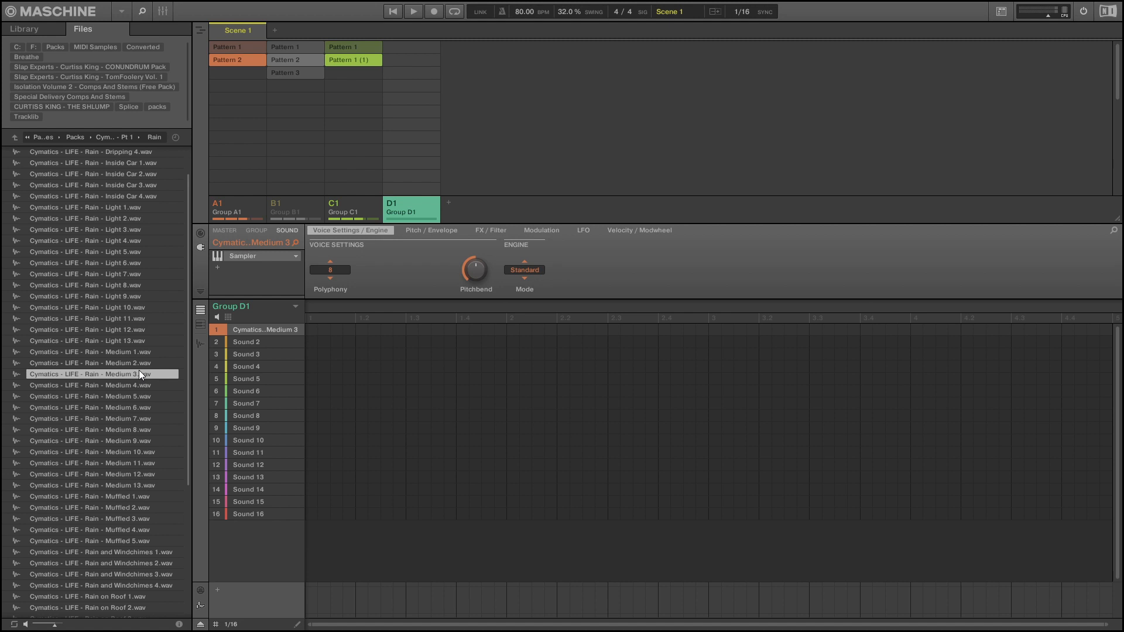
key(space)
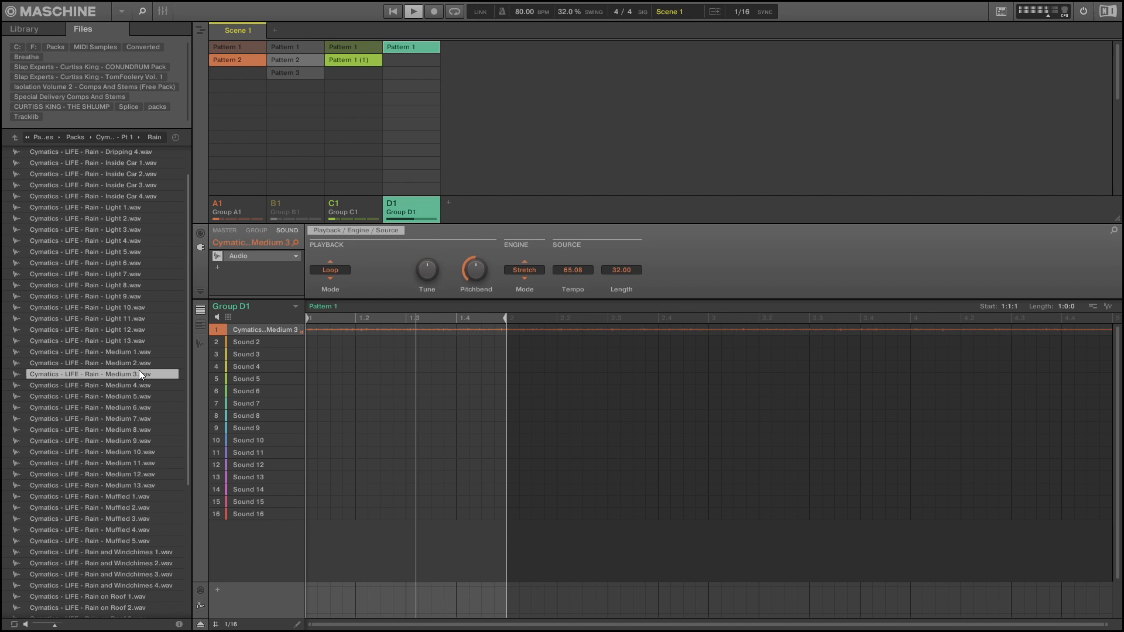
key(space)
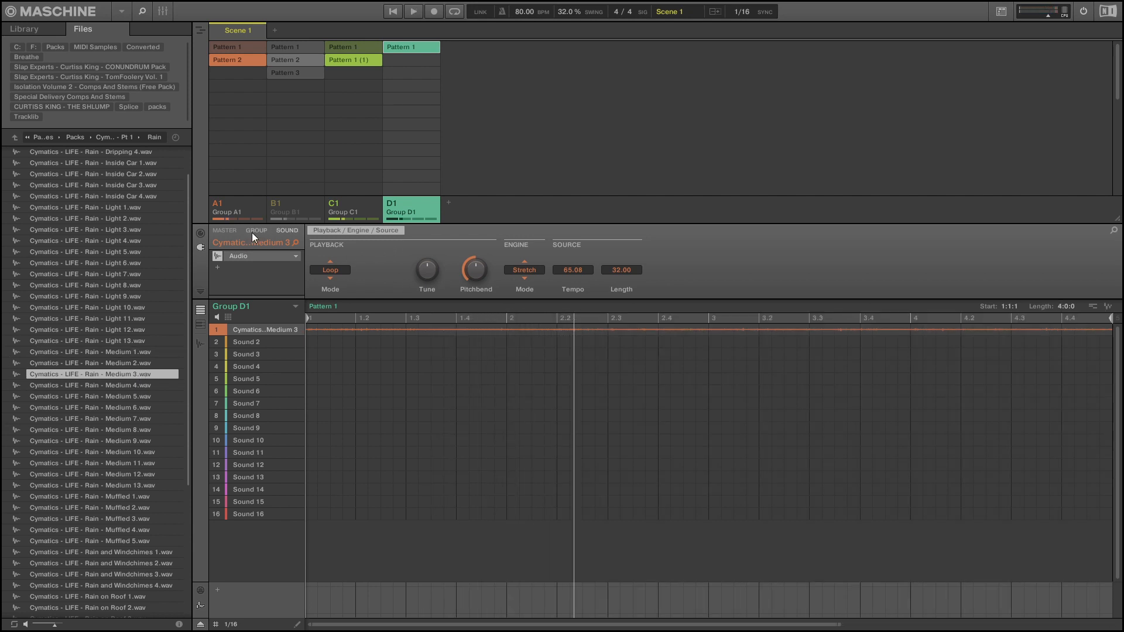
Add the internal Filter effect after the Audio plug-in on the rain sound and start playback.
click(253, 233)
click(291, 230)
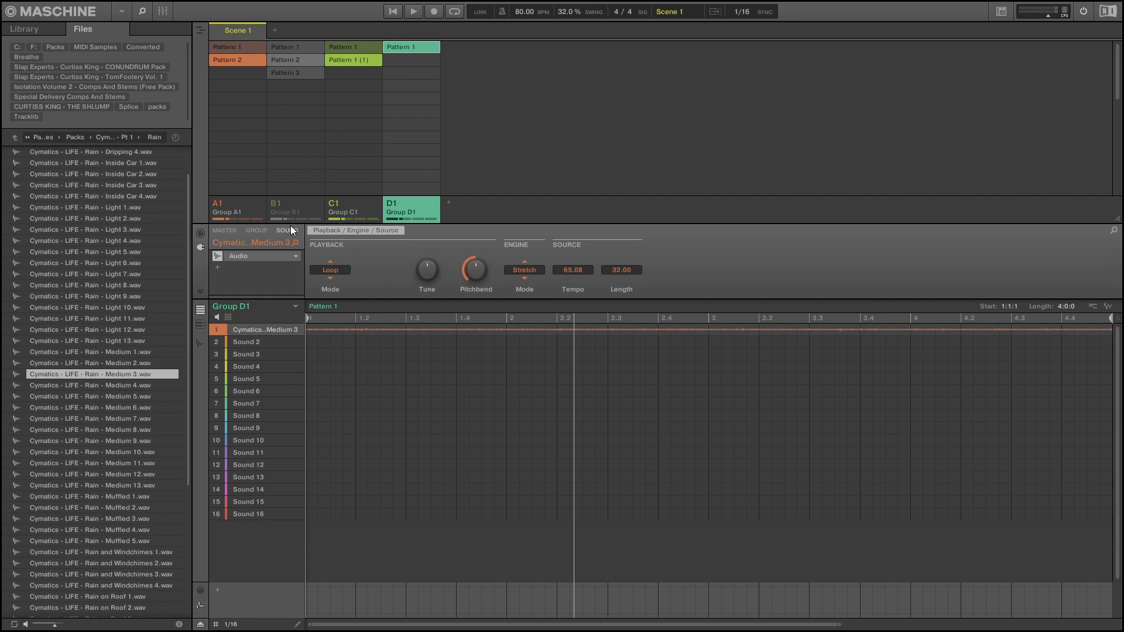
click(219, 266)
mouse_move(273, 286)
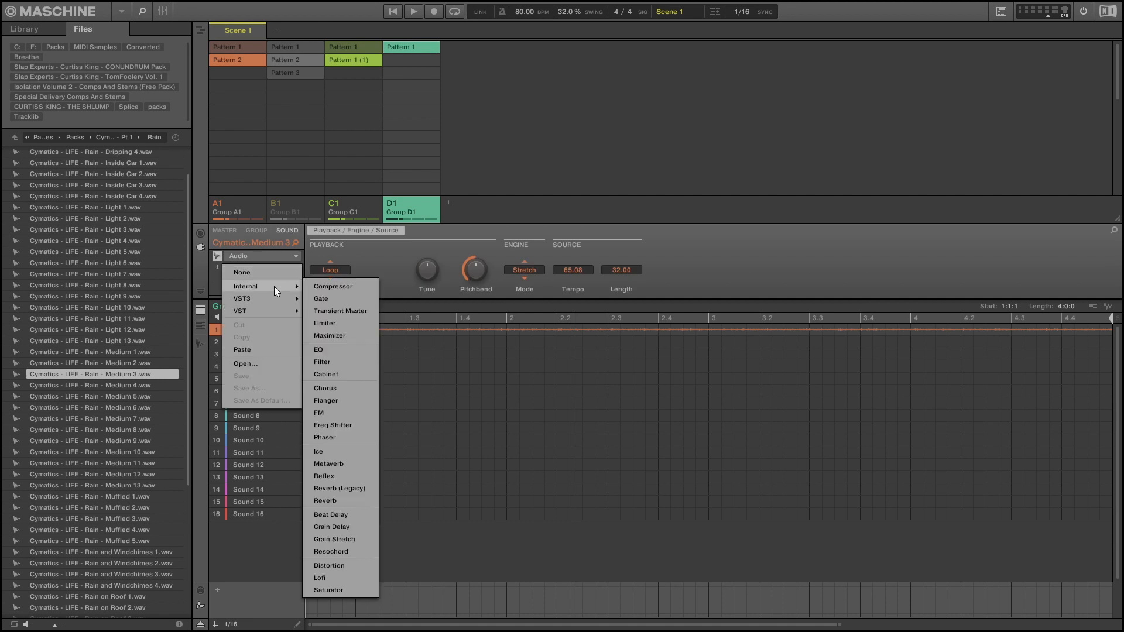
click(337, 363)
key(space)
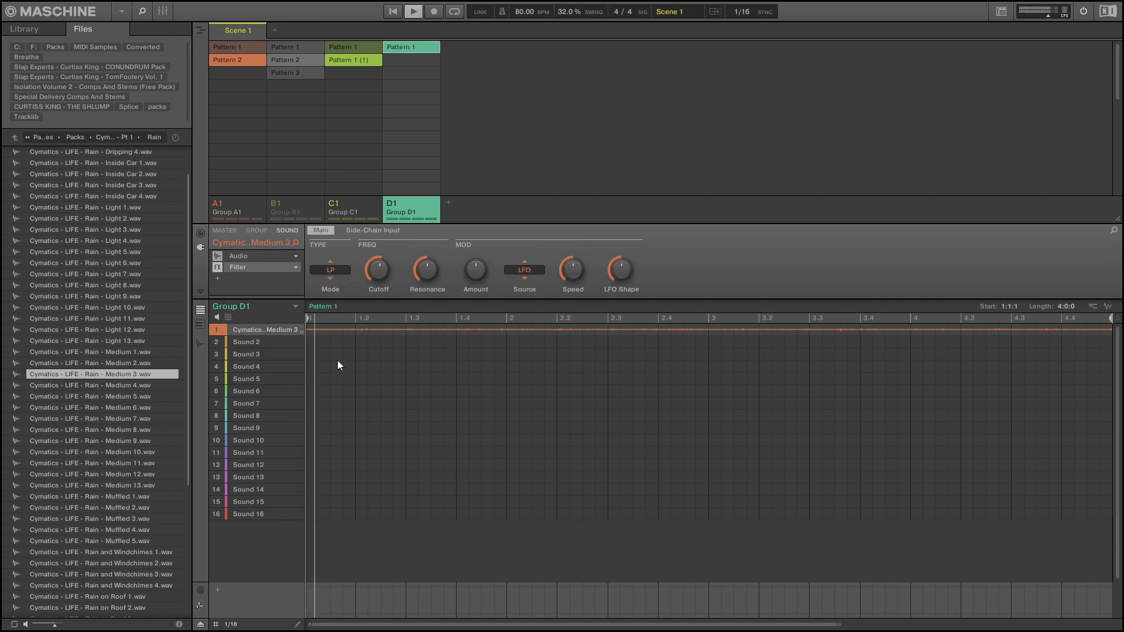